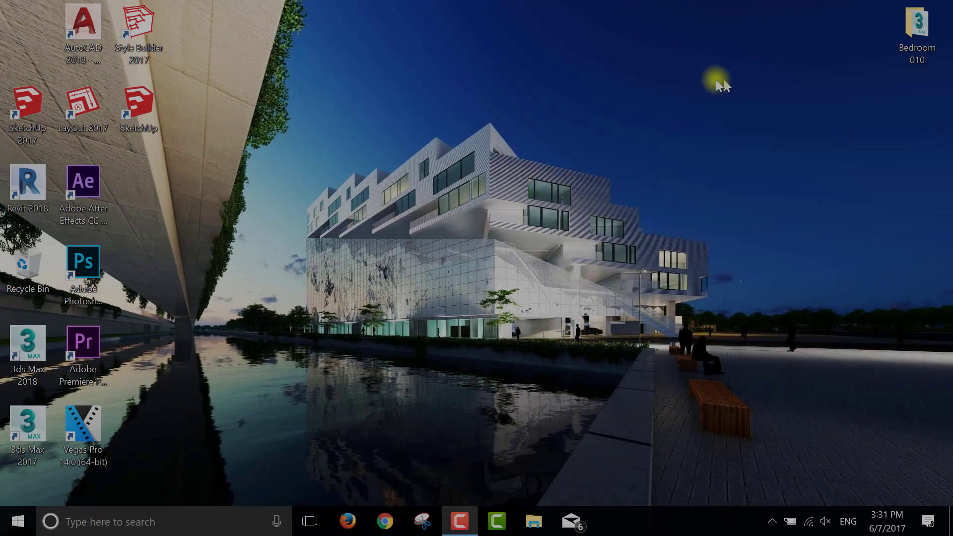
- Refresh the desktop and launch 3ds Max 2017 from its desktop shortcut
right_click(607, 75)
left_click(665, 148)
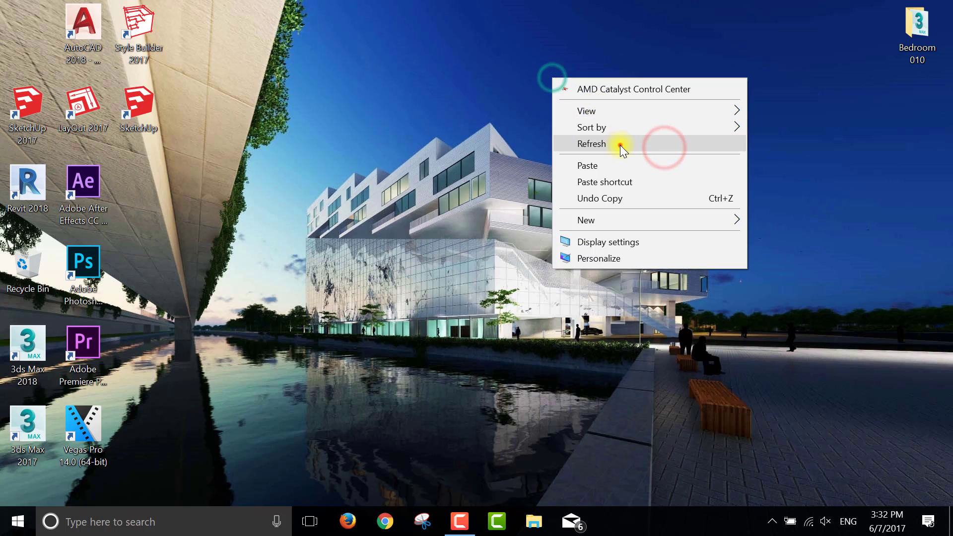
double_click(43, 436)
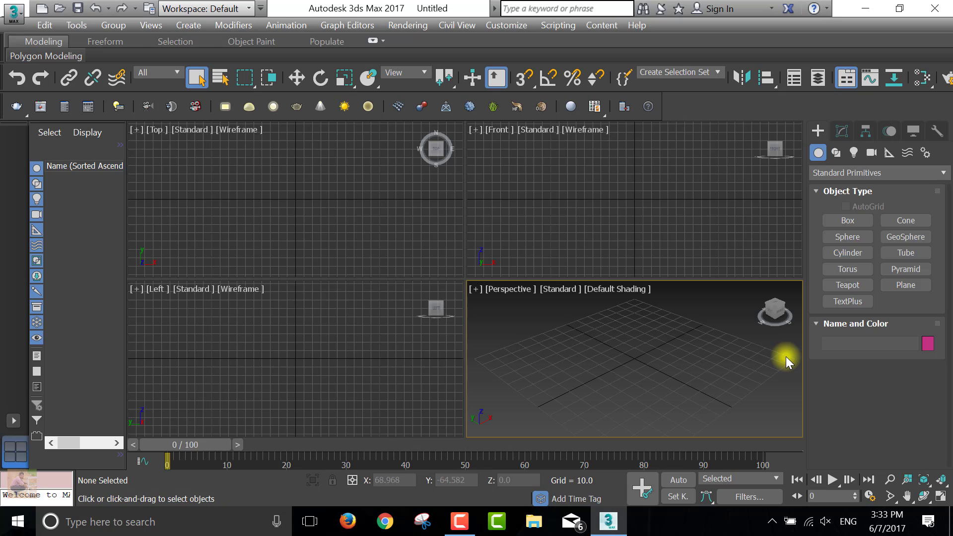
- Open D:\Design\3d Models\Bedroom 010\Bedroom 010.max from the Application menu
left_click(5, 11)
left_click(38, 120)
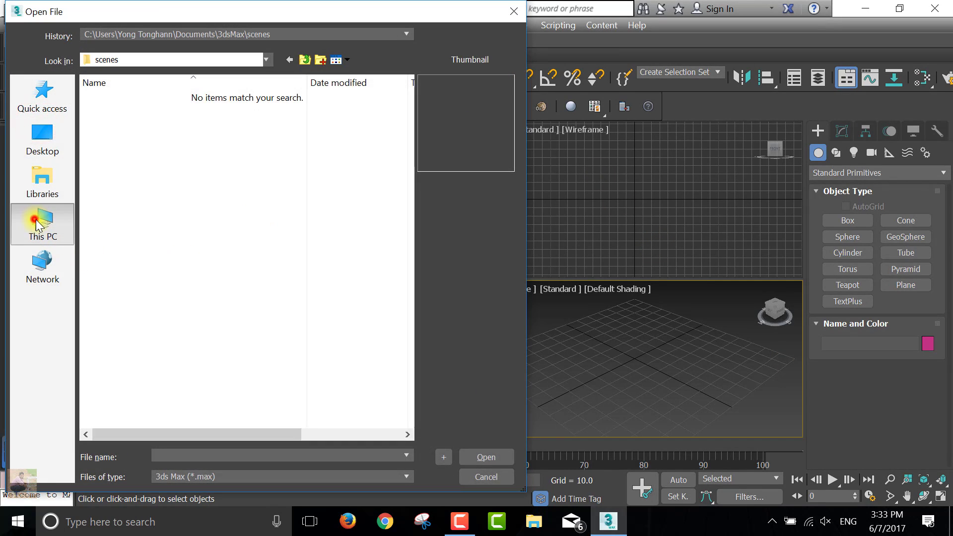
left_click(38, 223)
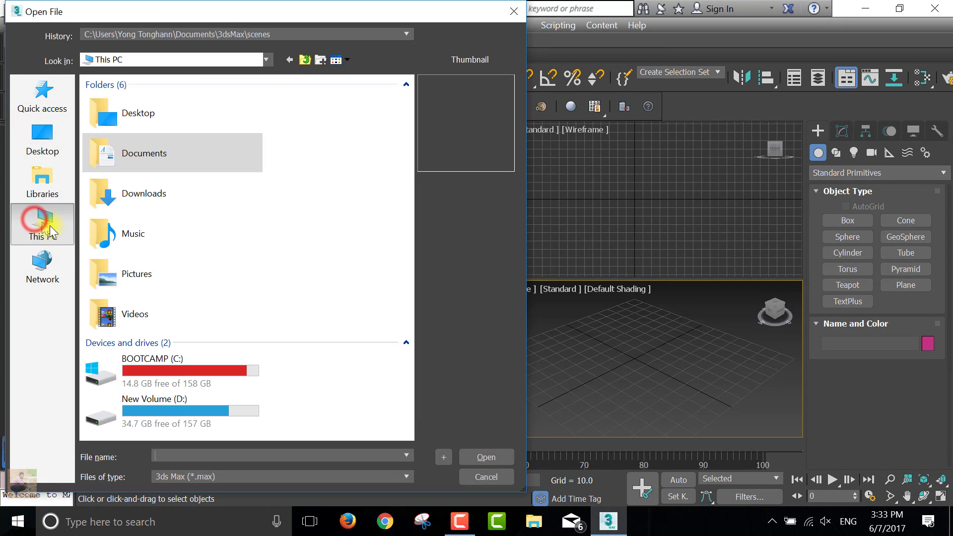
double_click(195, 400)
left_click(135, 158)
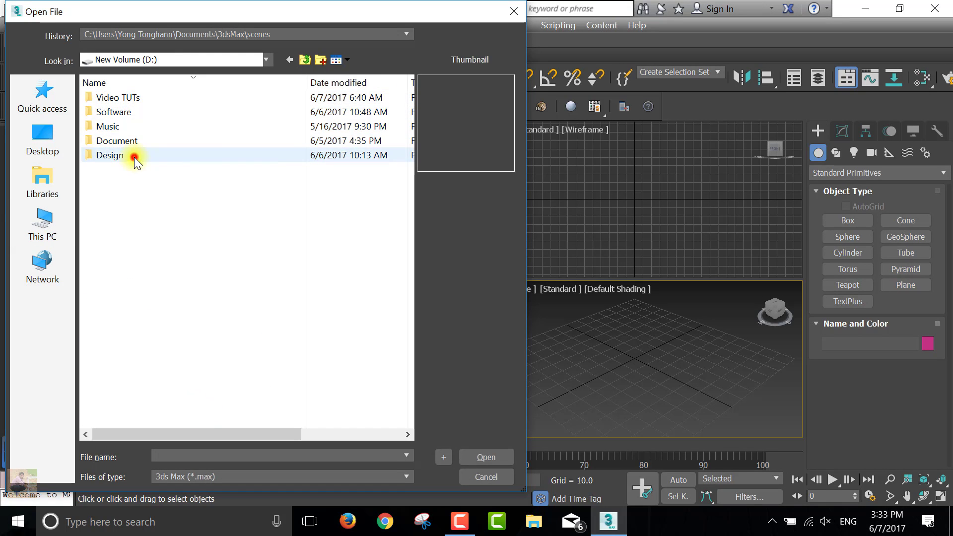
double_click(134, 158)
left_click(122, 99)
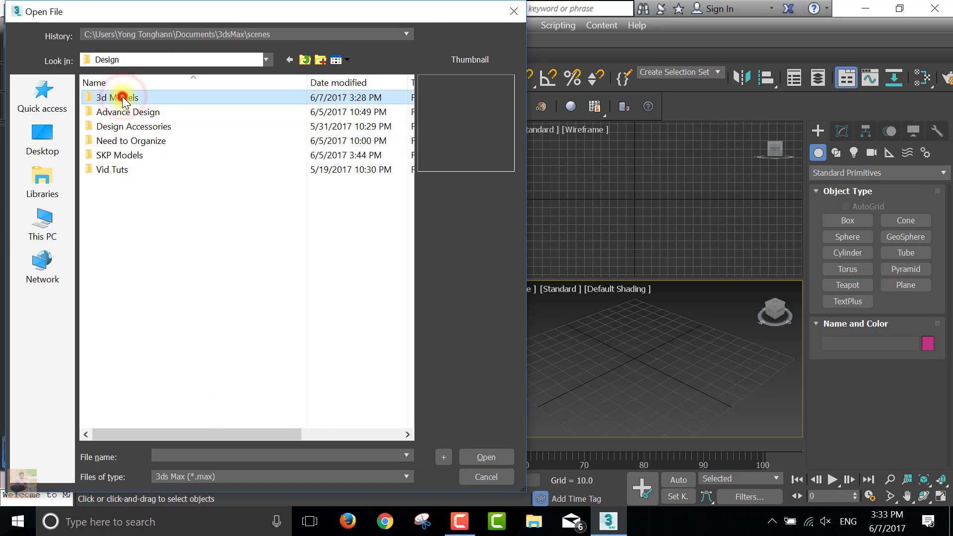
double_click(122, 98)
left_click(139, 271)
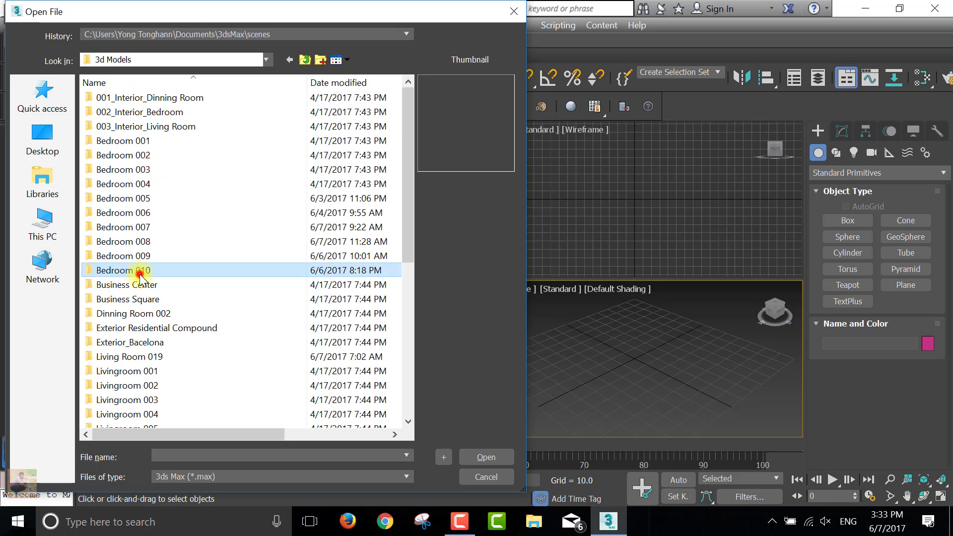
double_click(139, 272)
left_click(127, 130)
double_click(127, 130)
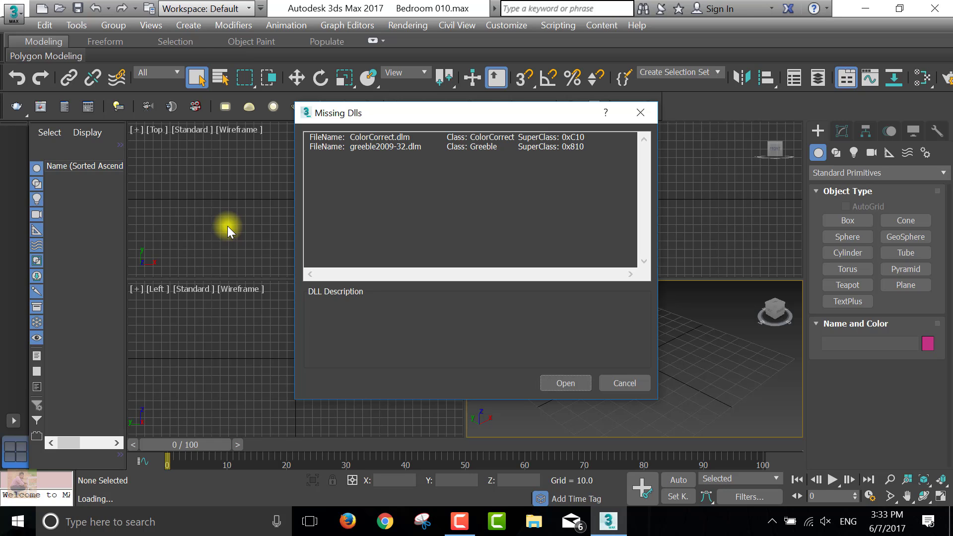
- Dismiss the Missing Dlls notice and adopt the file's gamma and units settings
left_click(564, 383)
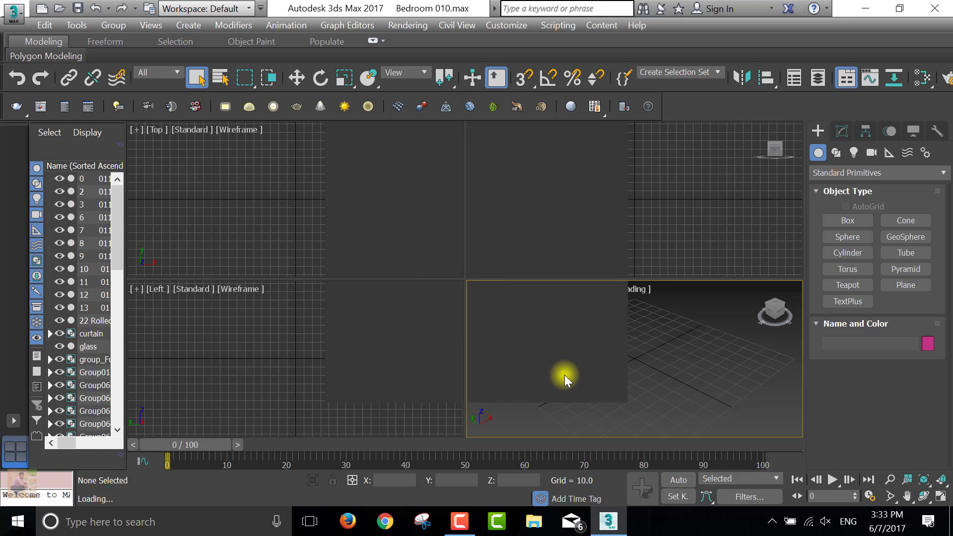
left_click(475, 378)
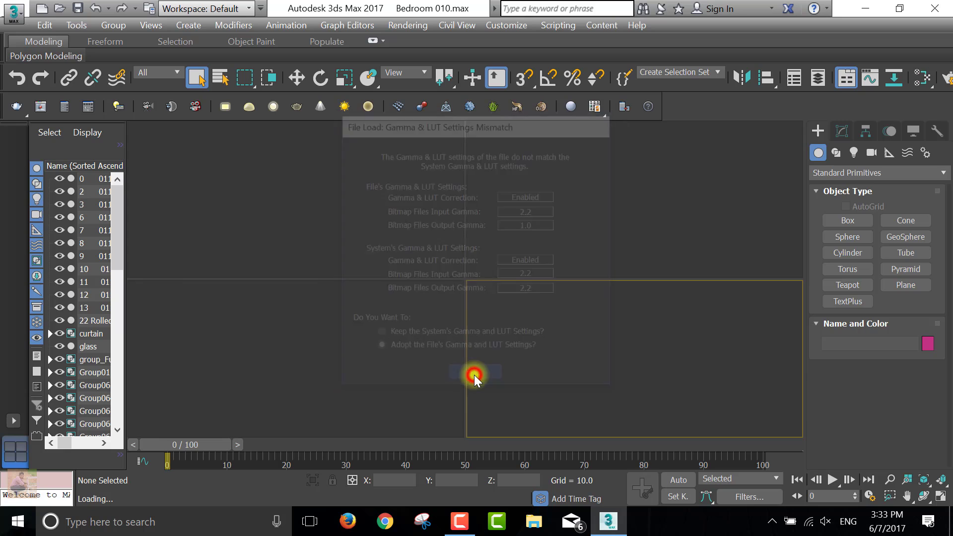
left_click(470, 329)
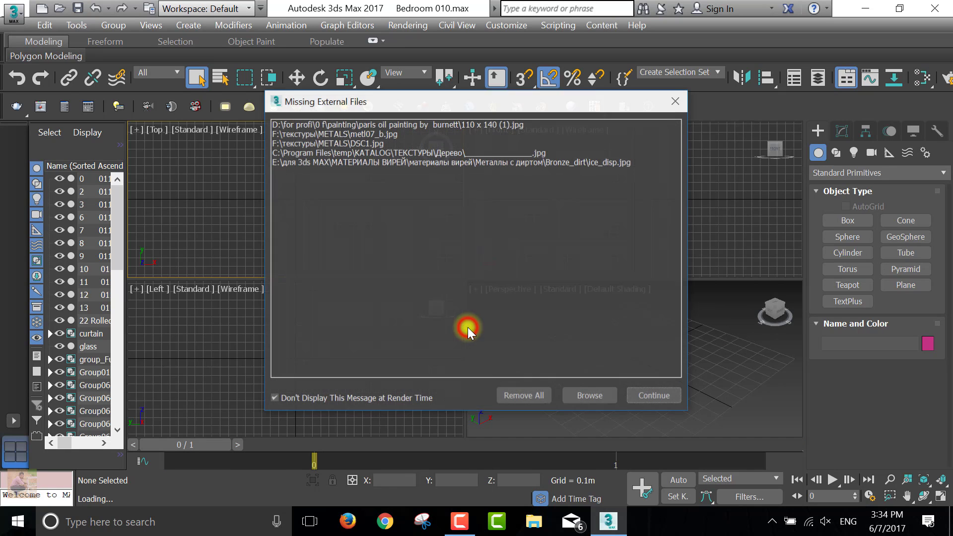
- Add D:\Design\3d Models\Bedroom 010\Maps as an external file search path
left_click(594, 394)
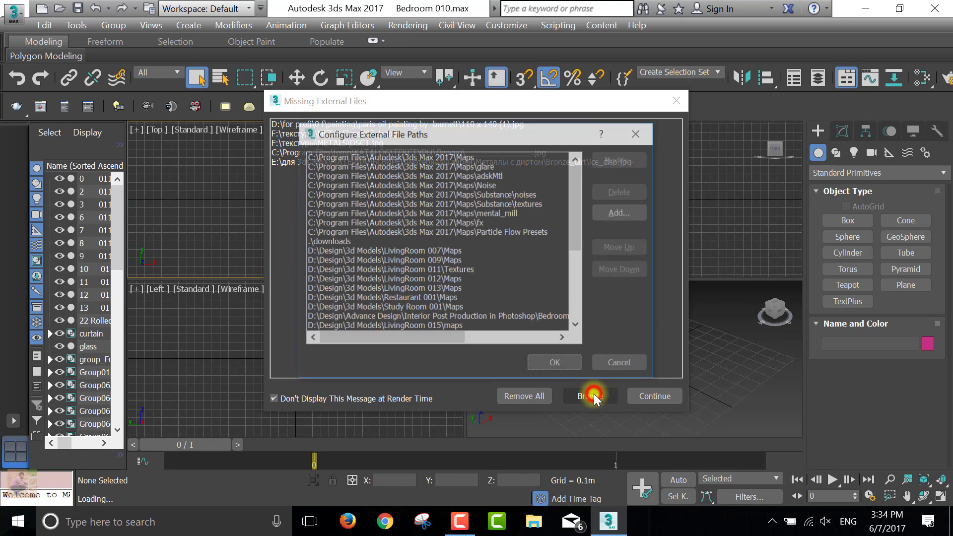
left_click(618, 214)
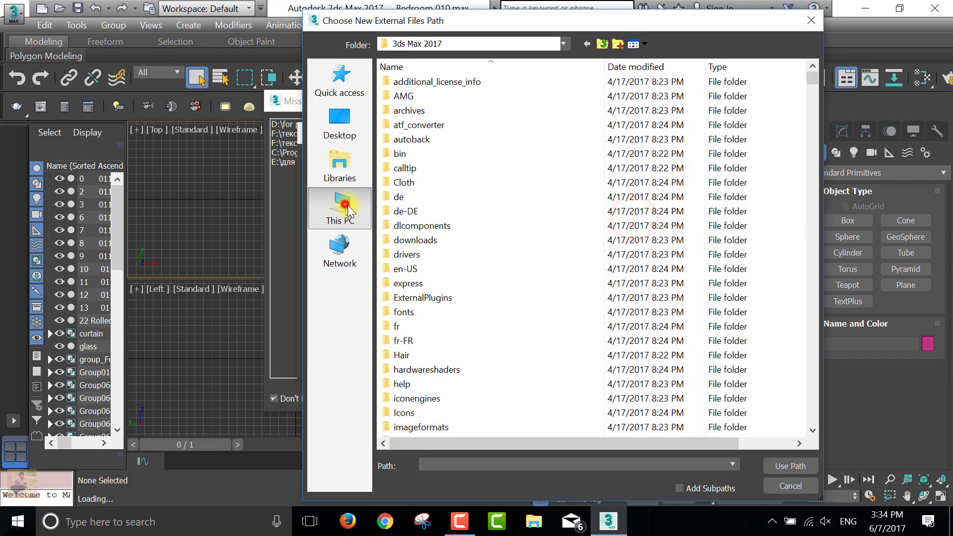
left_click(343, 209)
double_click(623, 242)
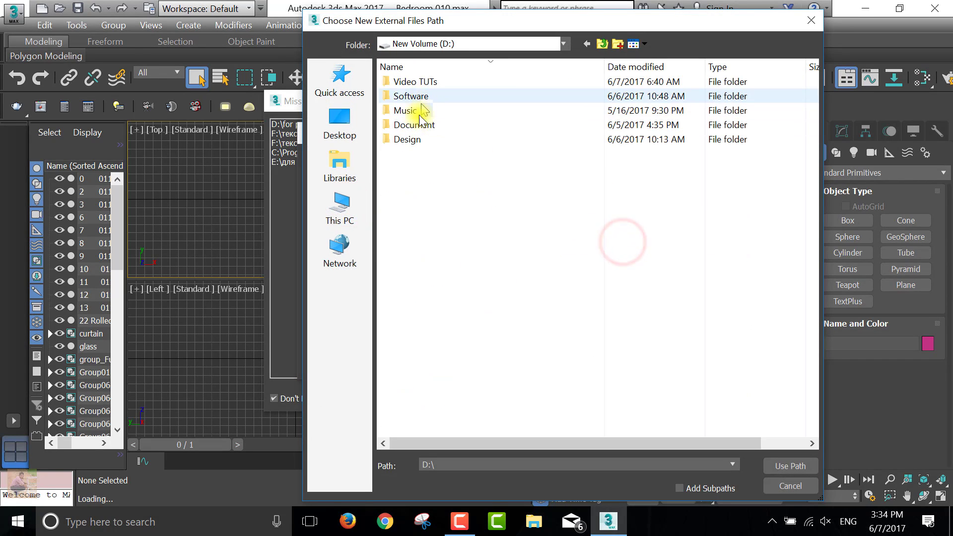
double_click(405, 140)
left_click(410, 88)
double_click(410, 89)
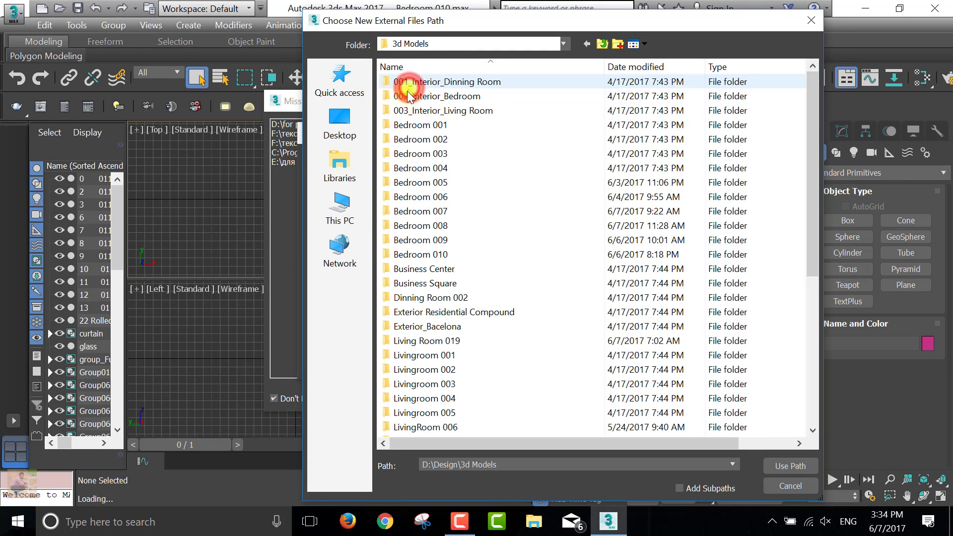
left_click(437, 256)
double_click(437, 256)
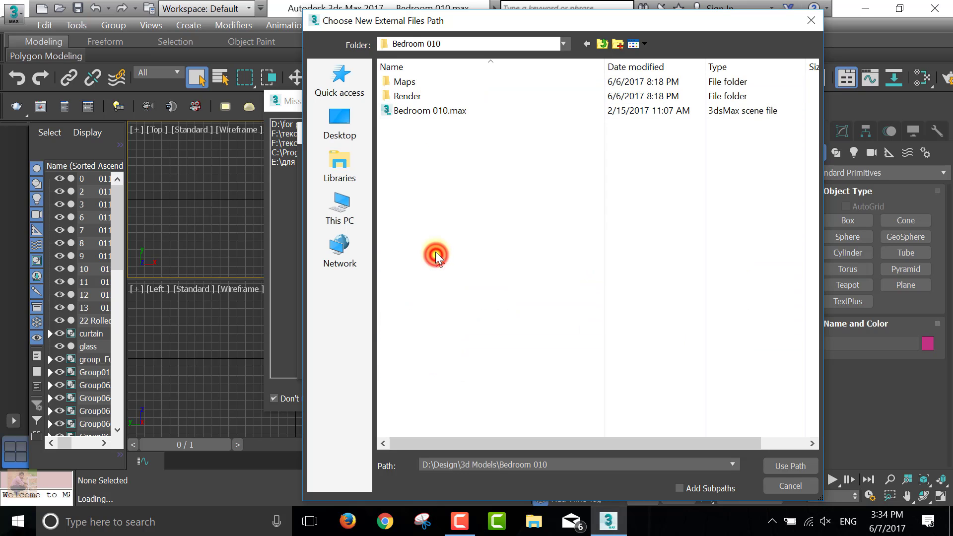
double_click(413, 85)
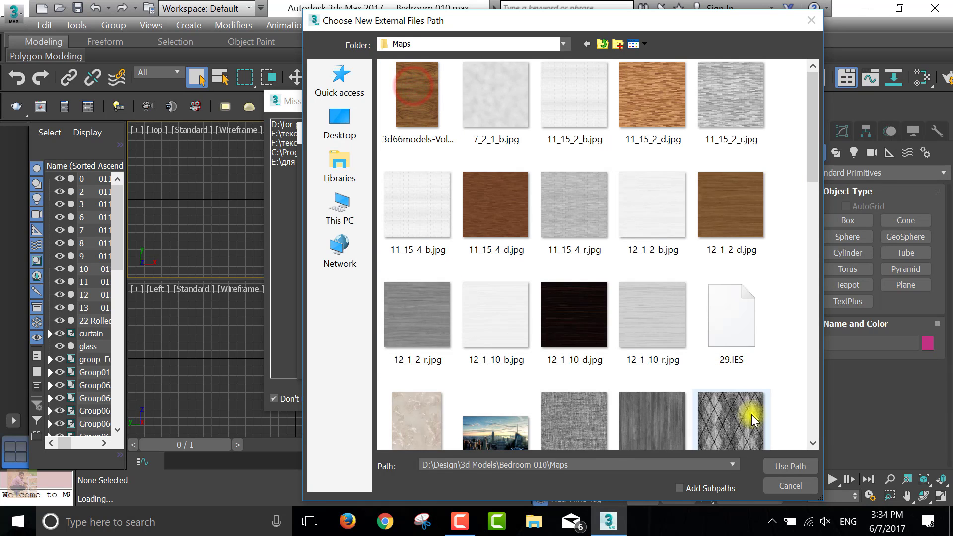
left_click(790, 466)
left_click(563, 363)
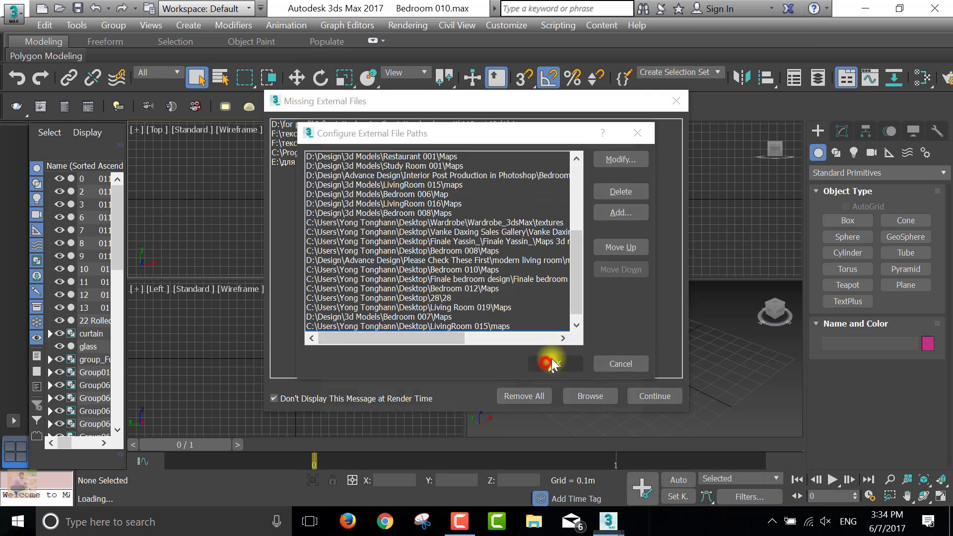
left_click(551, 389)
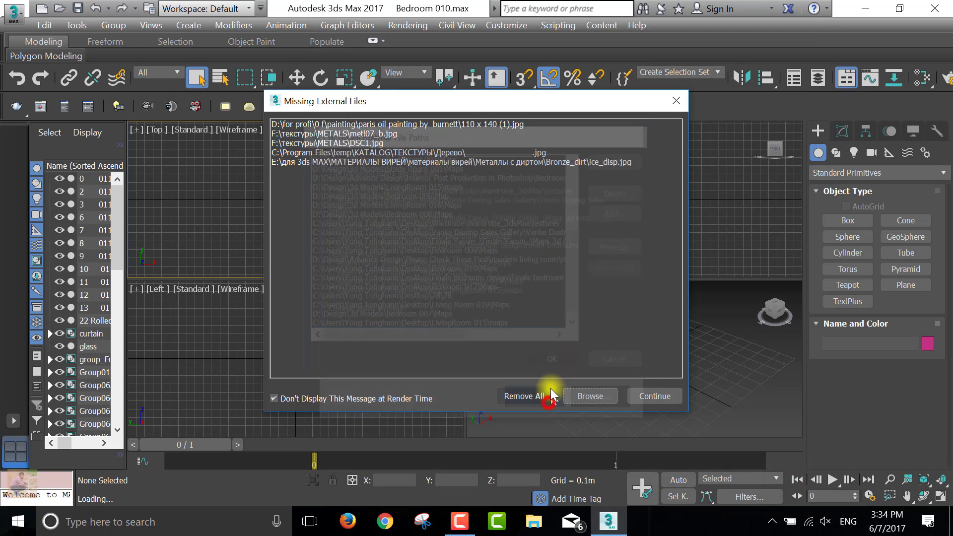
- Continue past the missing external files and acknowledge the MassFX warning
left_click(650, 397)
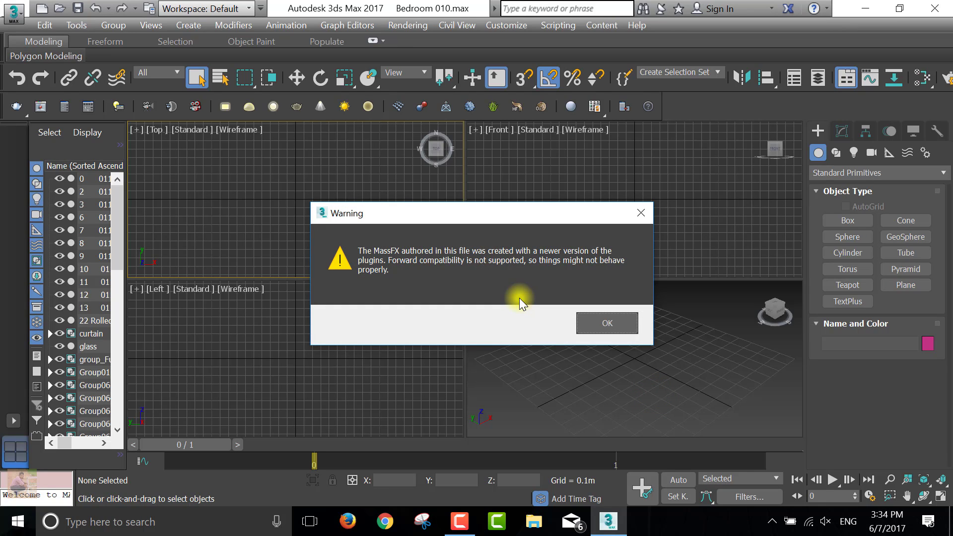
left_click(585, 327)
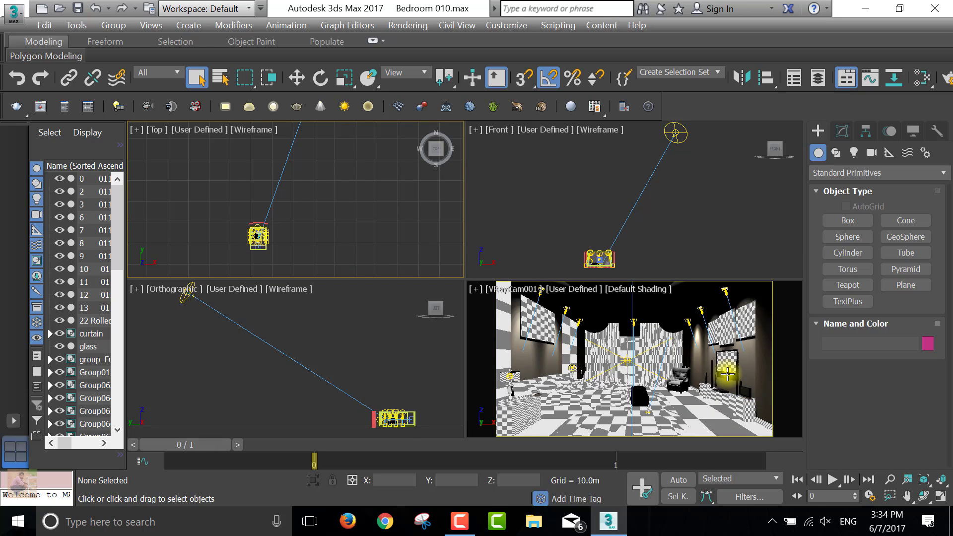
- Maximize the VRayCam001 camera view and switch it to Standard textured shading
left_click(940, 496)
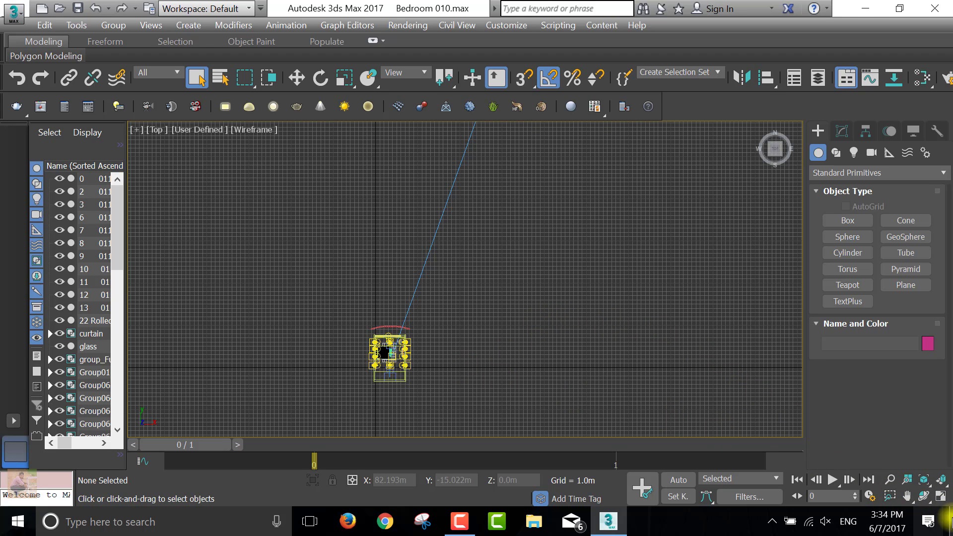
left_click(940, 496)
left_click(591, 342)
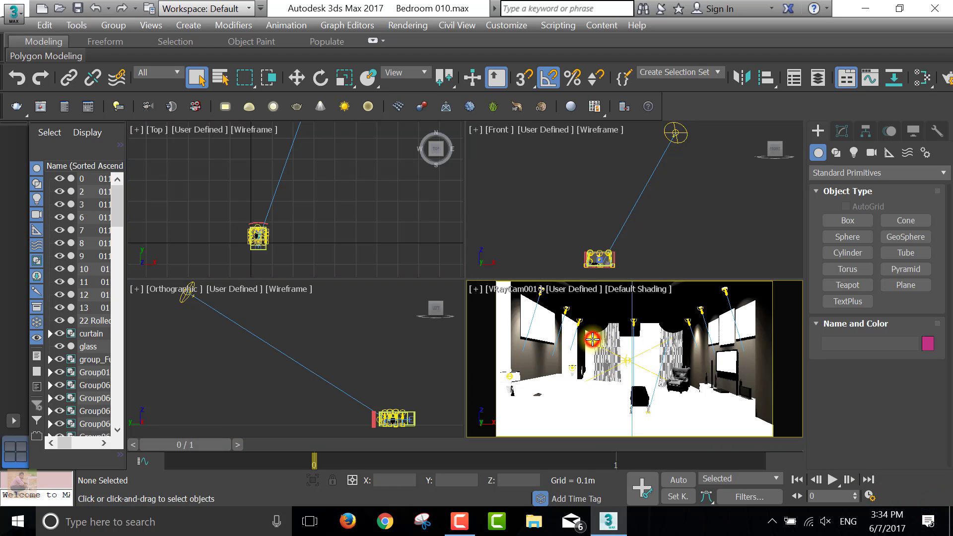
left_click(940, 494)
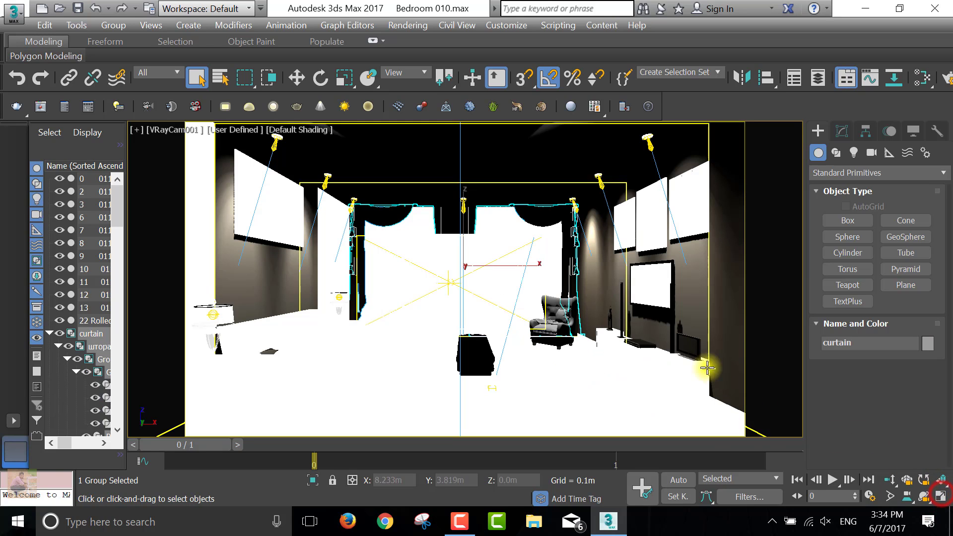
left_click(243, 127)
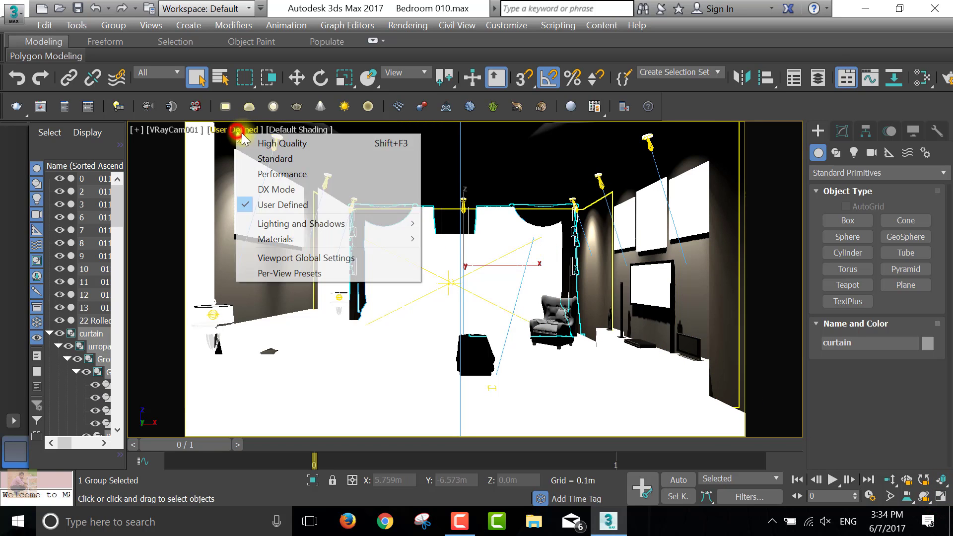
left_click(251, 157)
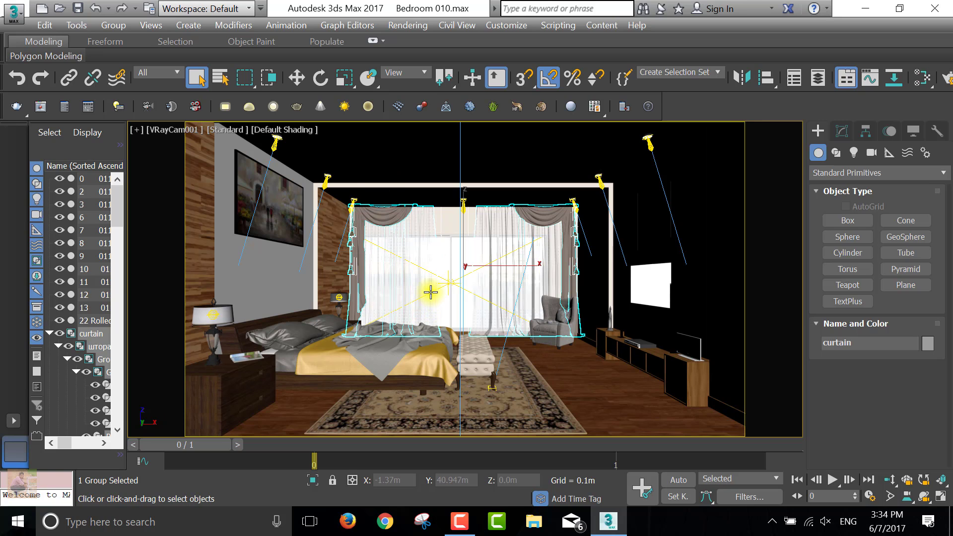
- In Render Setup, set the output size preset to 1280x720
left_click(398, 25)
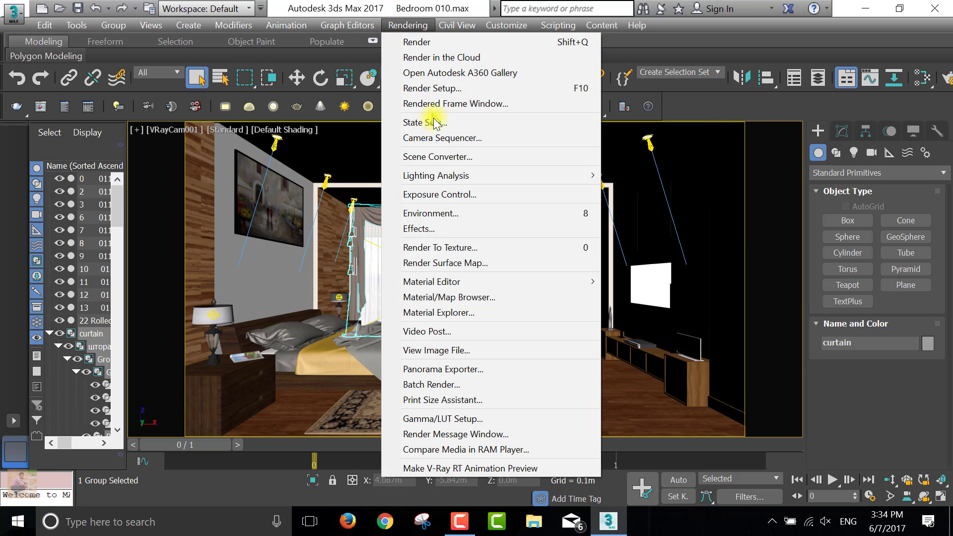
left_click(427, 91)
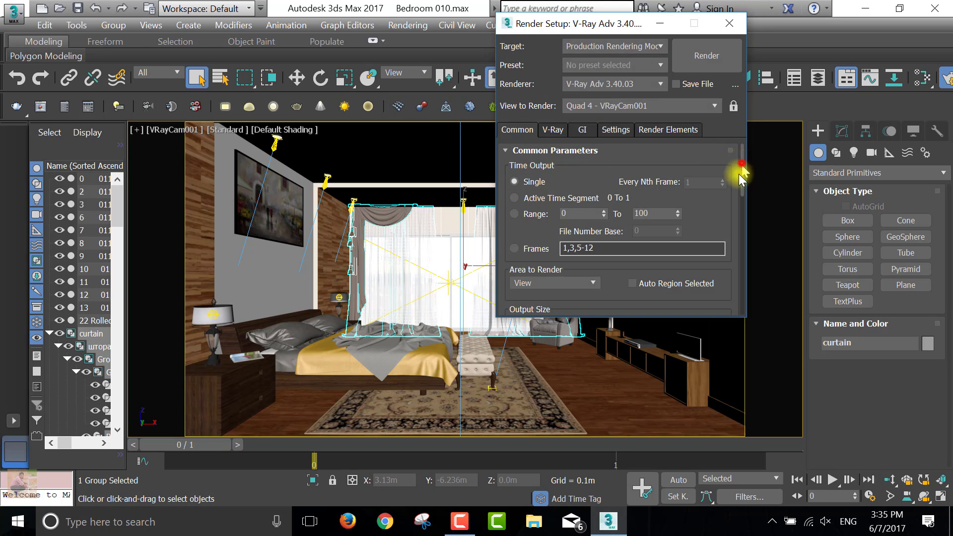
left_click_drag(740, 174, 740, 197)
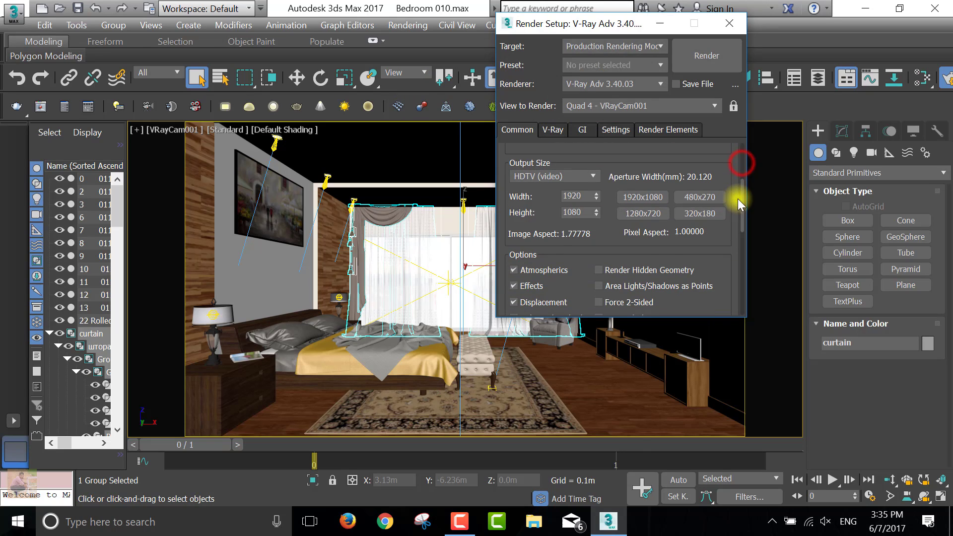
left_click(630, 217)
left_click_drag(741, 203, 746, 260)
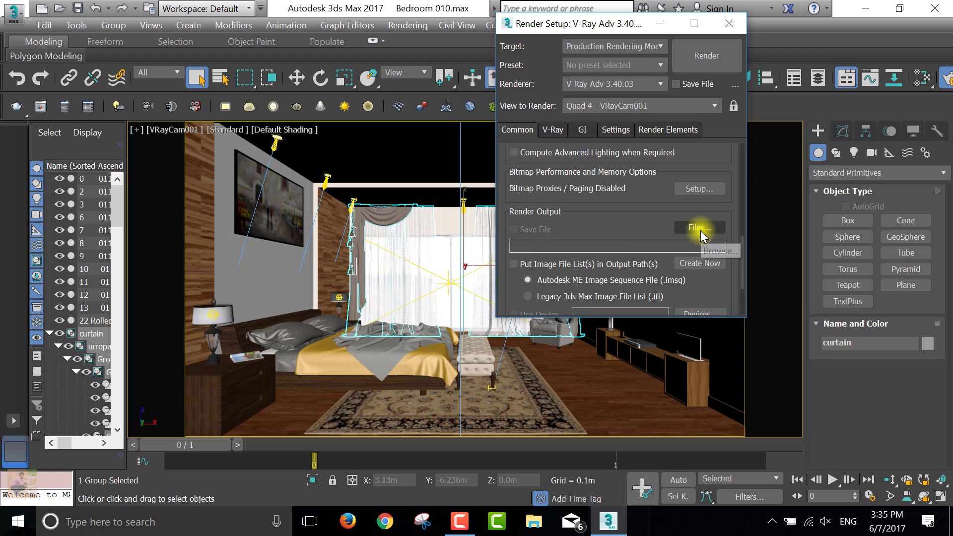
left_click(701, 230)
- Save render output to the Desktop as uncompressed 8-bit 'Bedroom 010 Render.tif'
left_click(486, 144)
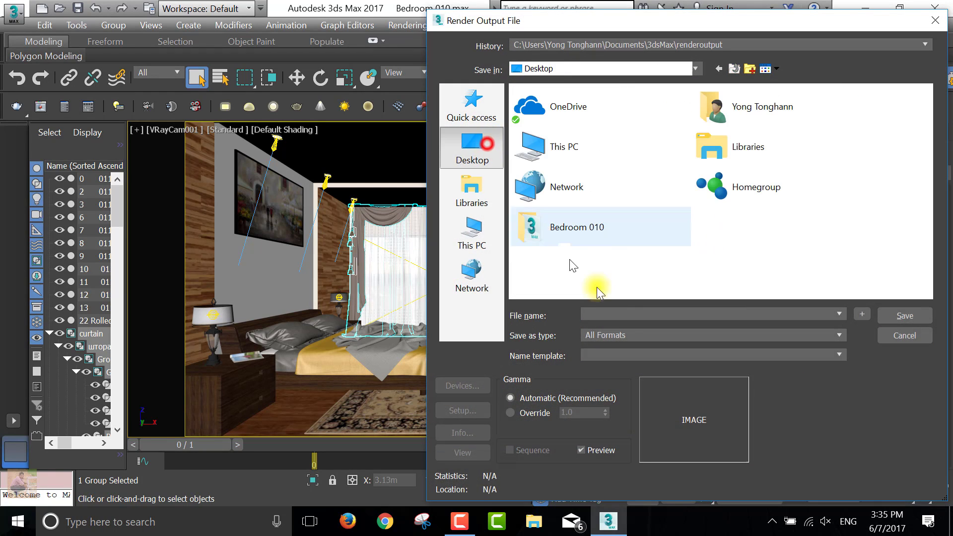
left_click(628, 314)
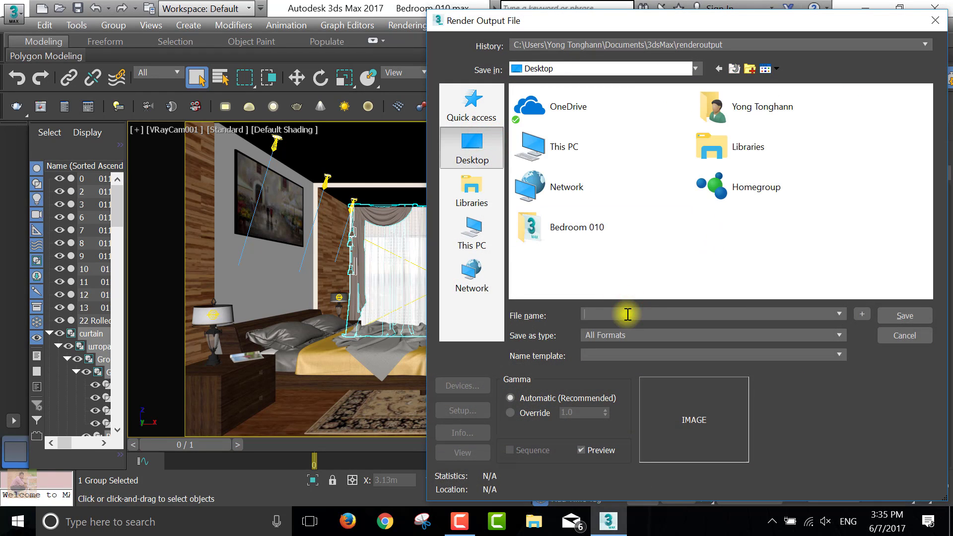
type("Bedroom")
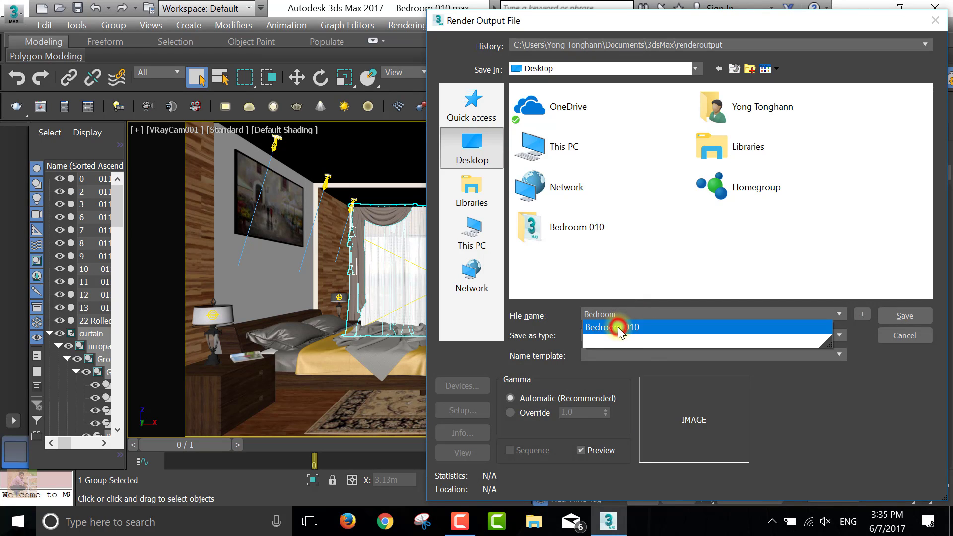
left_click(618, 326)
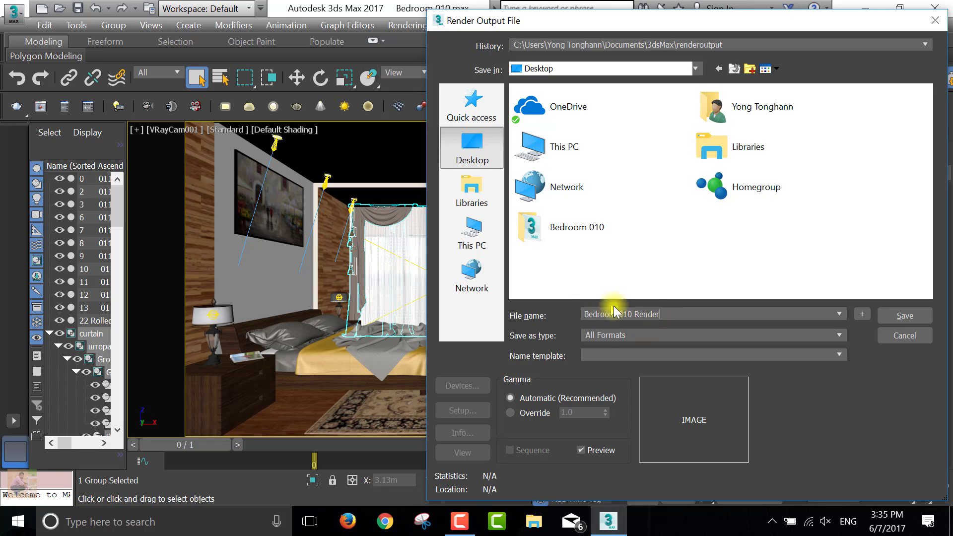
left_click(605, 338)
left_click(643, 274)
left_click(898, 316)
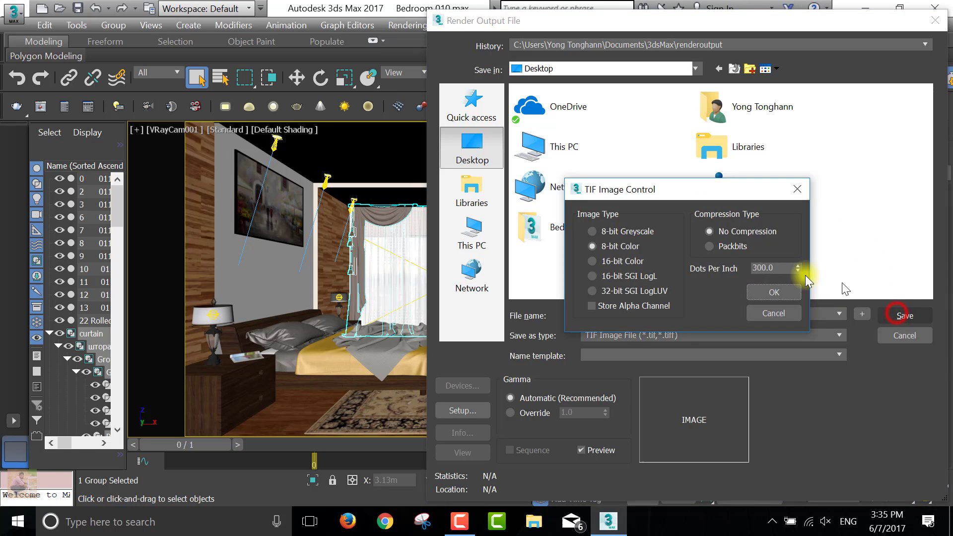
left_click(771, 292)
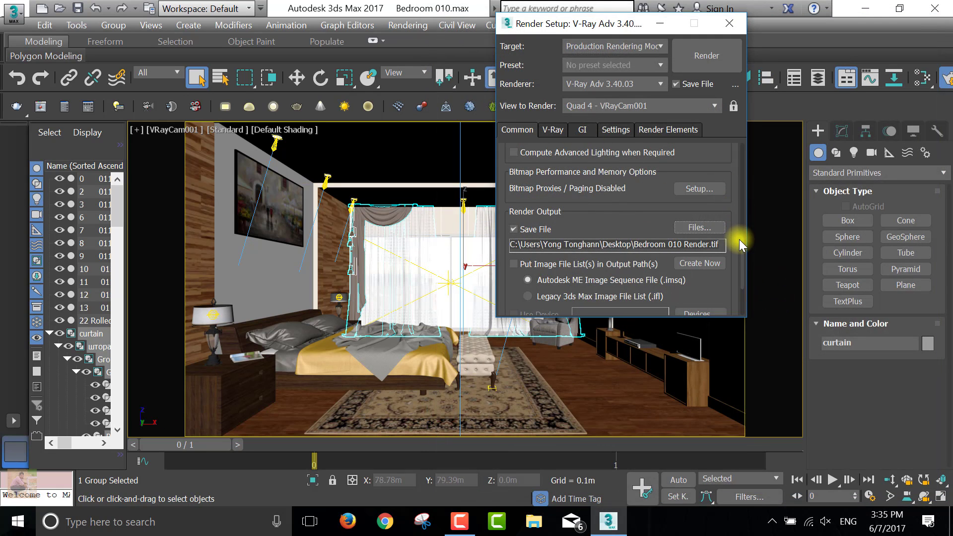
- Review the production and ActiveShade renderer lists, keeping V-Ray Adv 3.40.03 unchanged
left_click_drag(741, 242, 738, 289)
left_click(711, 305)
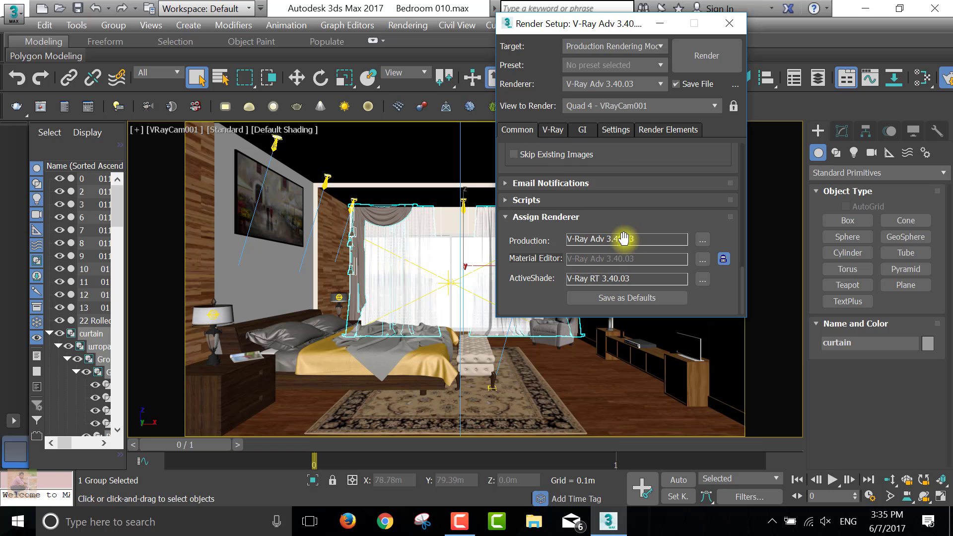
left_click(700, 243)
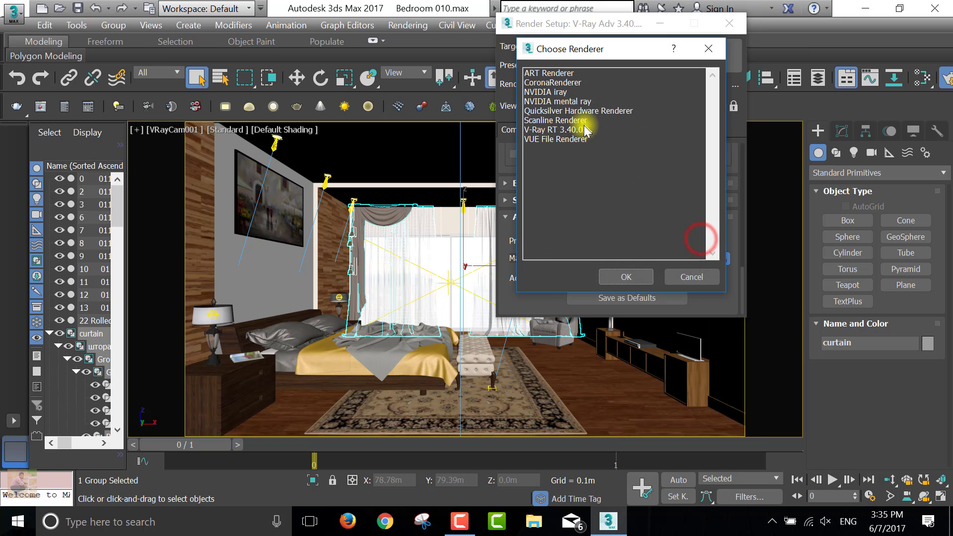
left_click(686, 277)
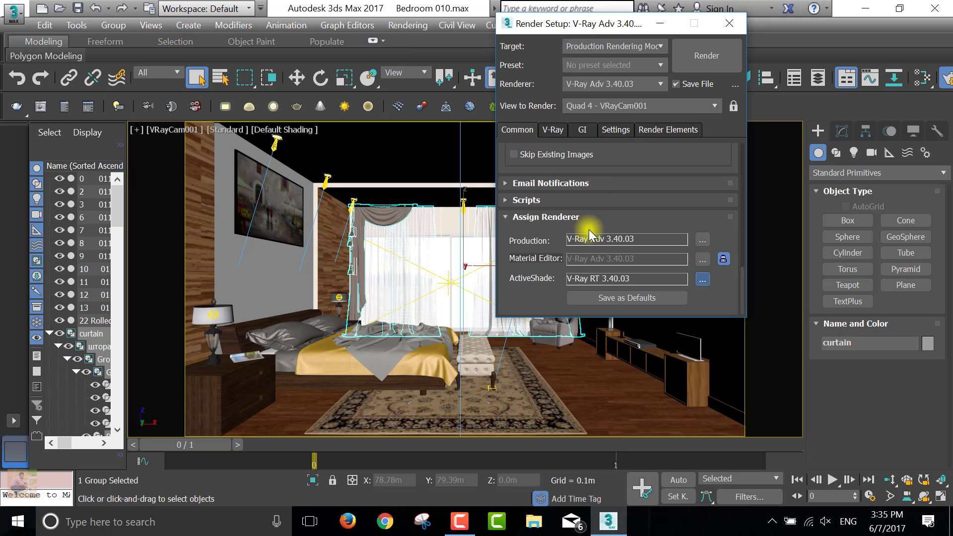
left_click(589, 230)
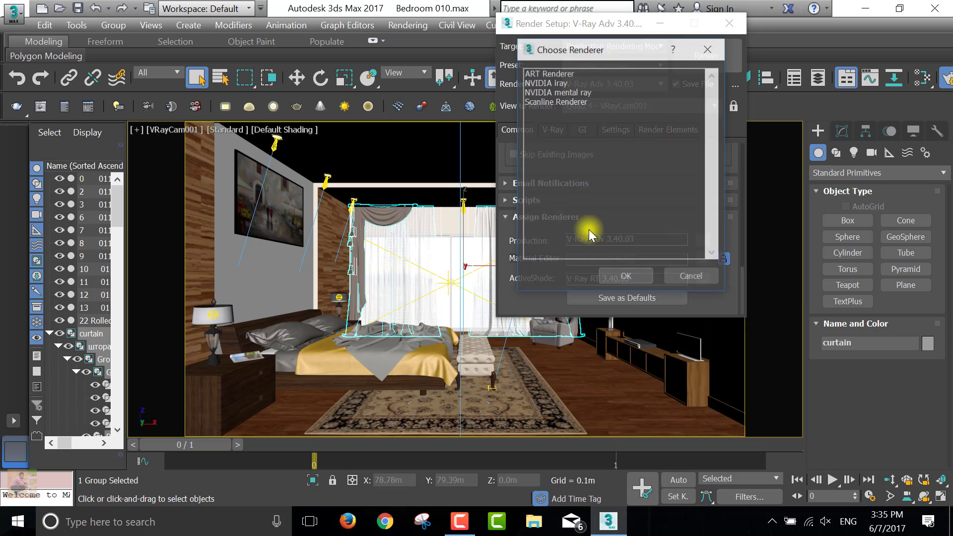
left_click(675, 277)
left_click(548, 129)
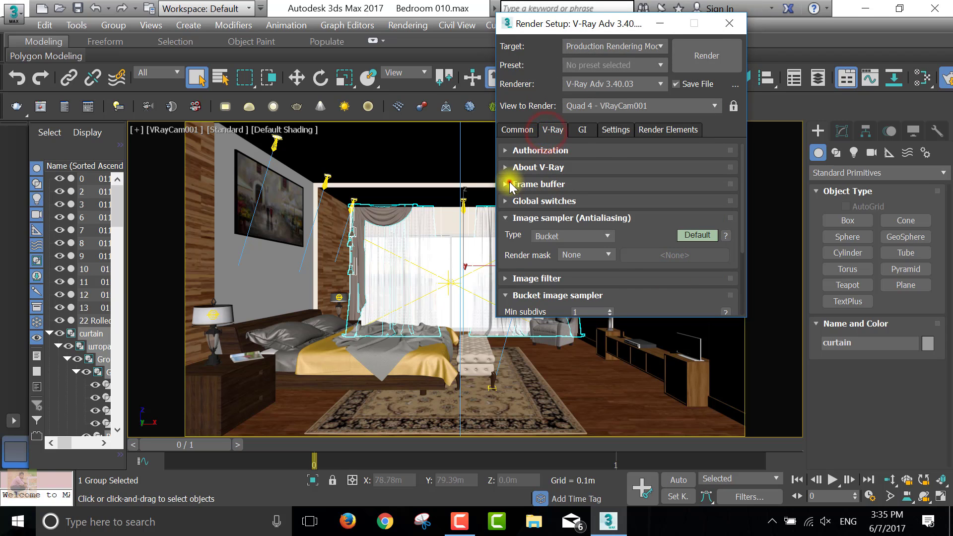
- Enable Lock noise pattern in the V-Ray image sampler settings
left_click(510, 184)
left_click_drag(744, 182, 742, 272)
left_click(687, 197)
left_click(546, 173)
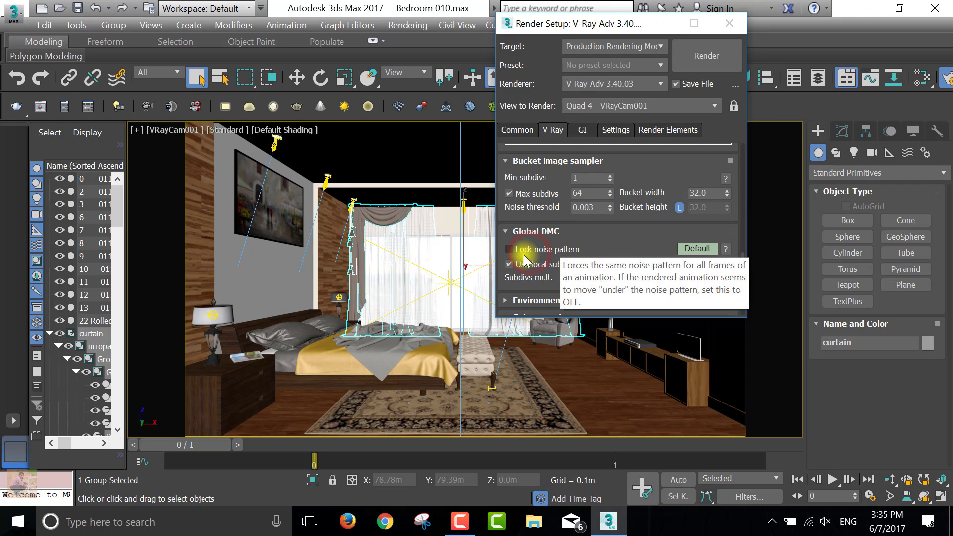
left_click(509, 248)
- Enable the reflection/refraction environment while keeping the GI environment on
left_click_drag(742, 261, 743, 269)
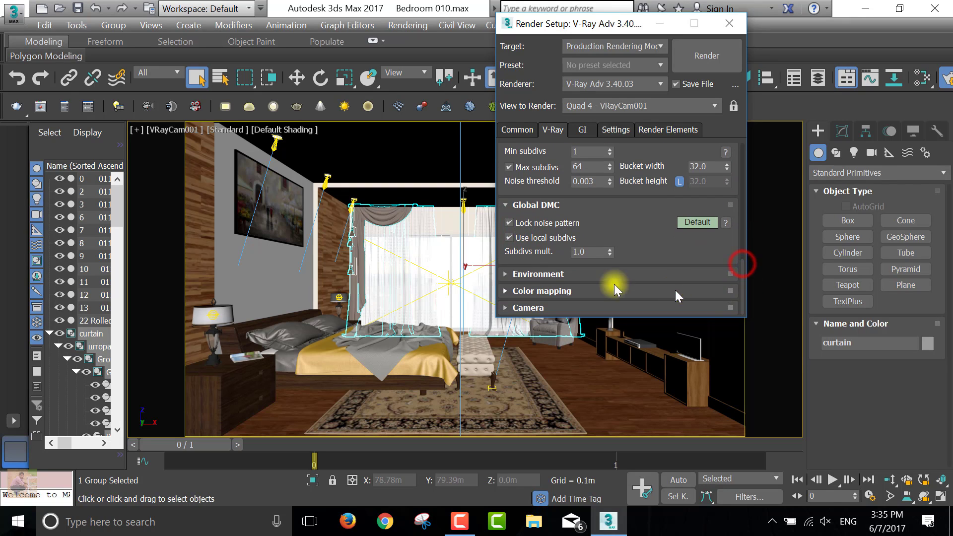
left_click(524, 273)
left_click(531, 162)
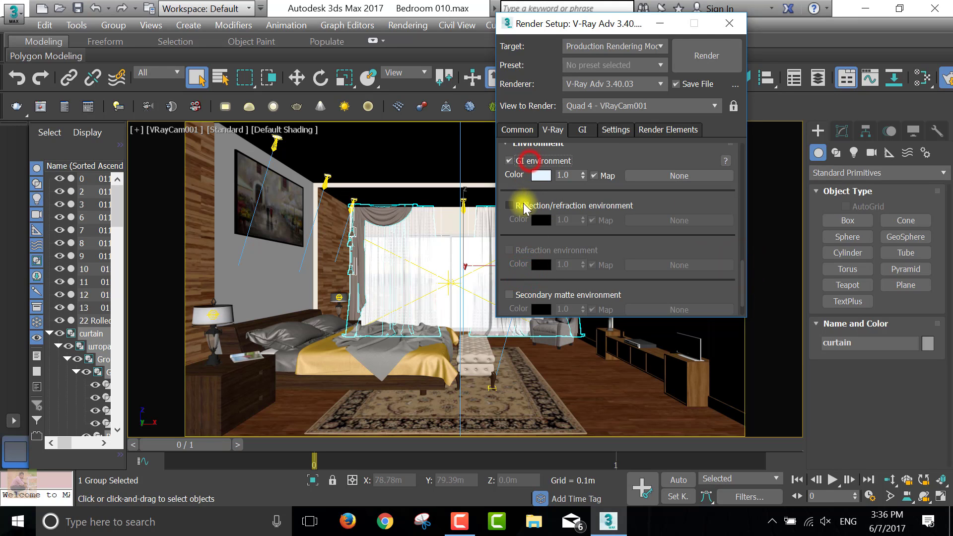
left_click(510, 205)
- Review the Color mapping and Camera rollouts before moving to GI
left_click_drag(741, 283, 742, 298)
scroll(740, 293, "down", 1)
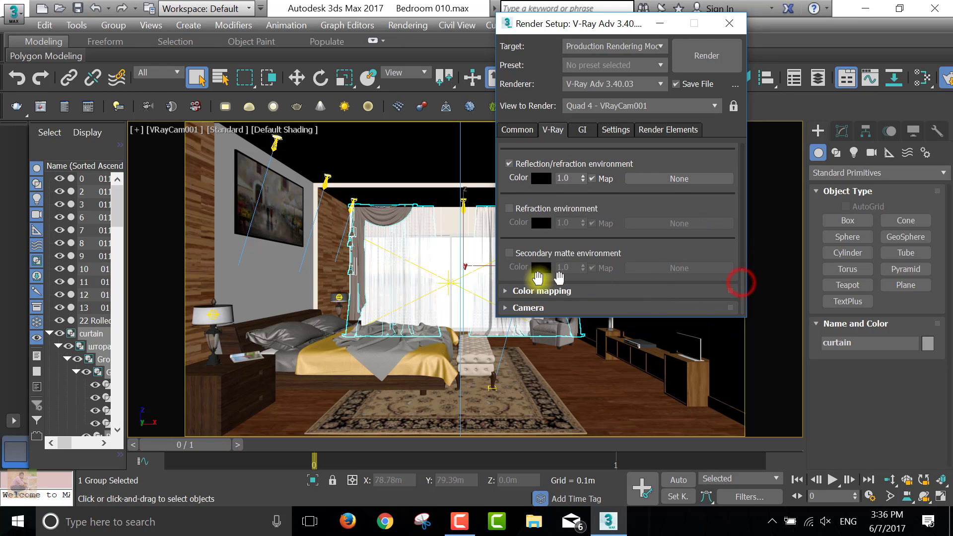
left_click(511, 285)
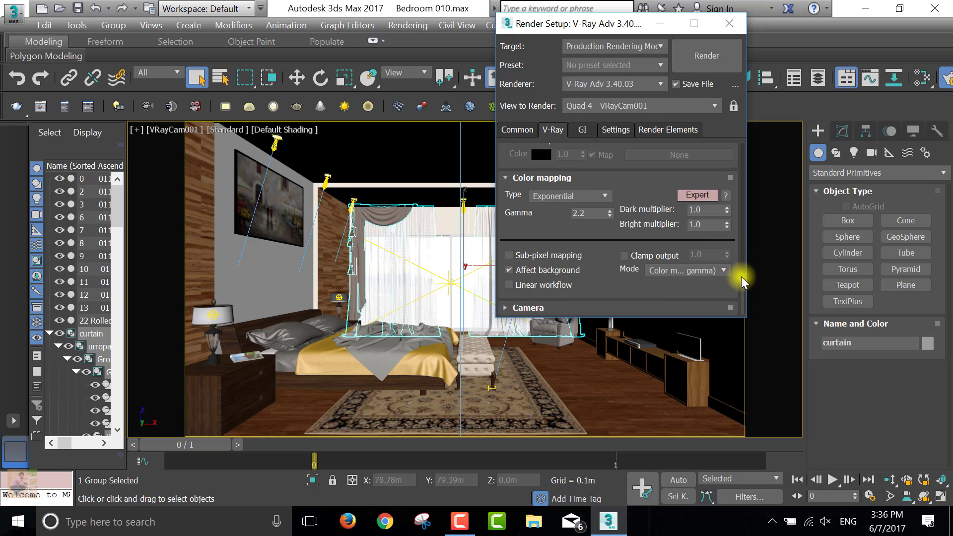
scroll(739, 270, "up", 5)
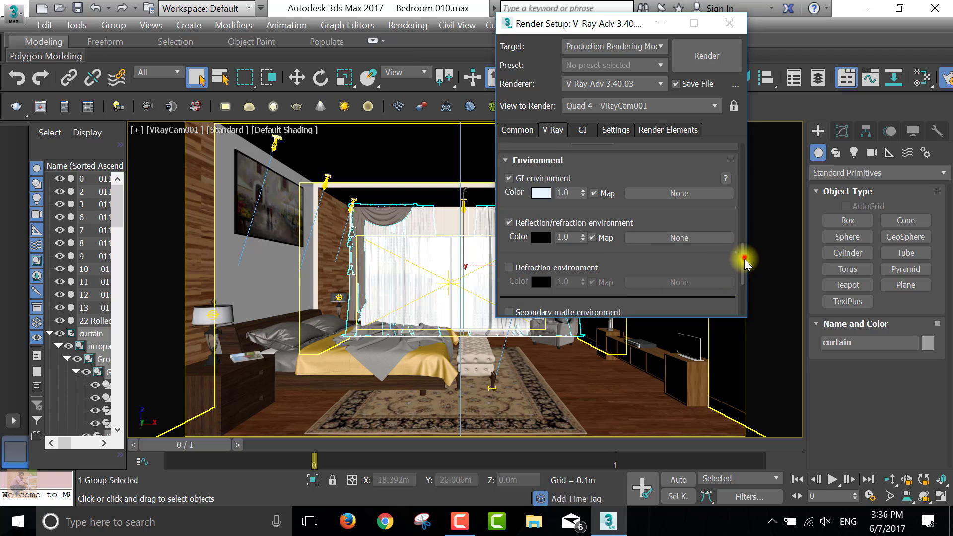
left_click_drag(742, 263, 743, 270)
left_click(528, 303)
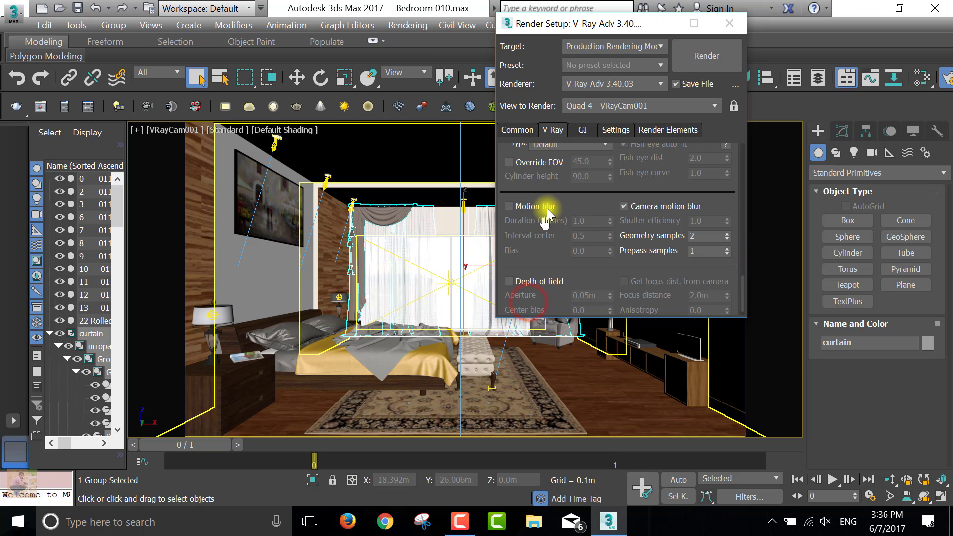
left_click(583, 130)
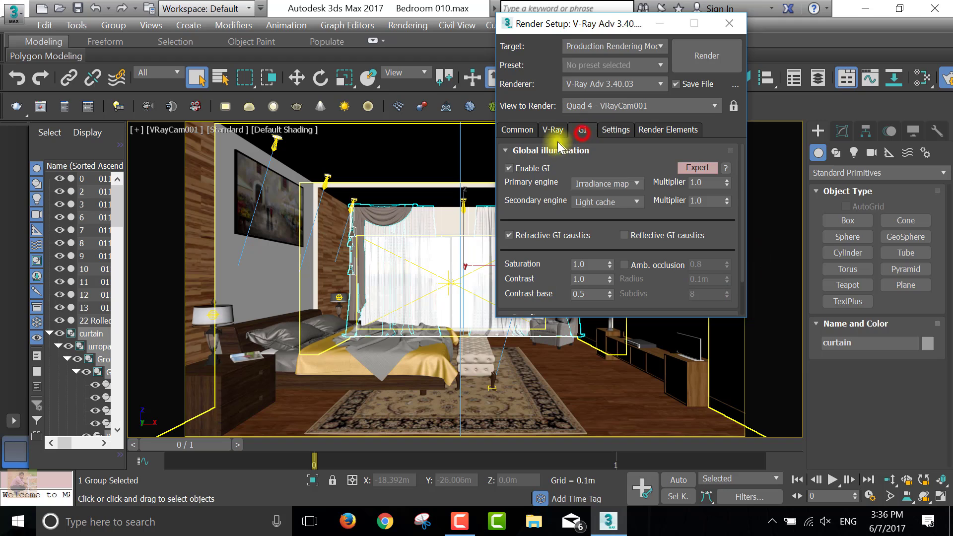
- Keep Irradiance map as primary and Light cache as secondary GI engine
left_click(601, 183)
left_click(599, 202)
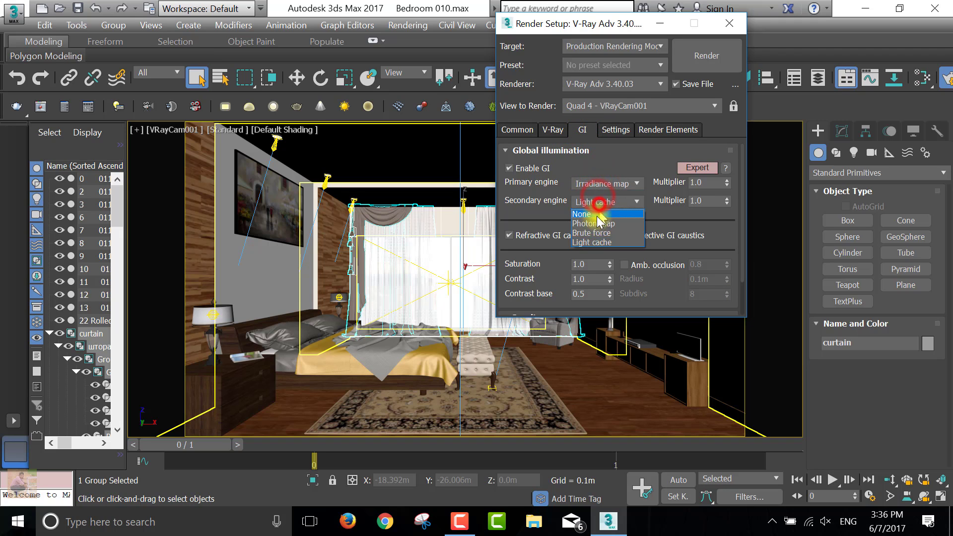
left_click(594, 243)
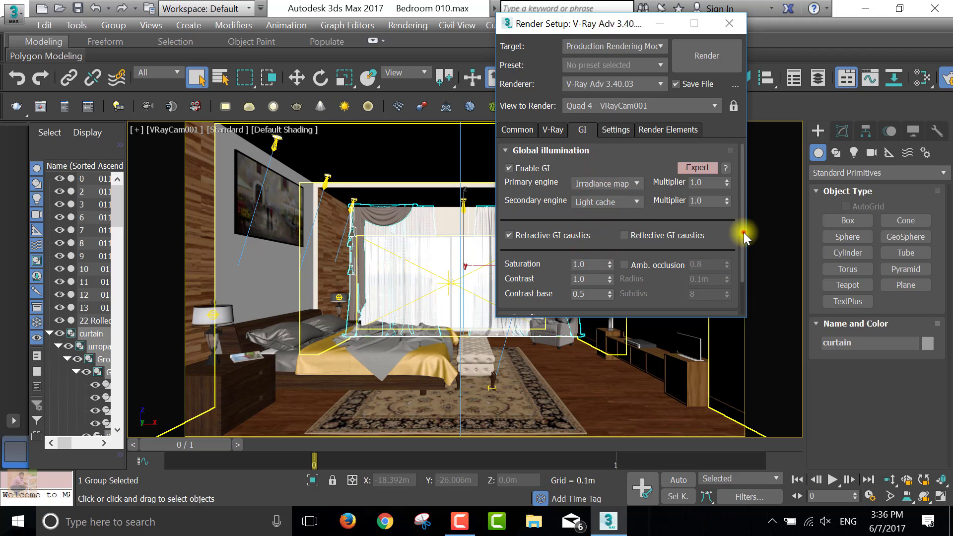
left_click_drag(744, 232, 740, 278)
left_click(546, 273)
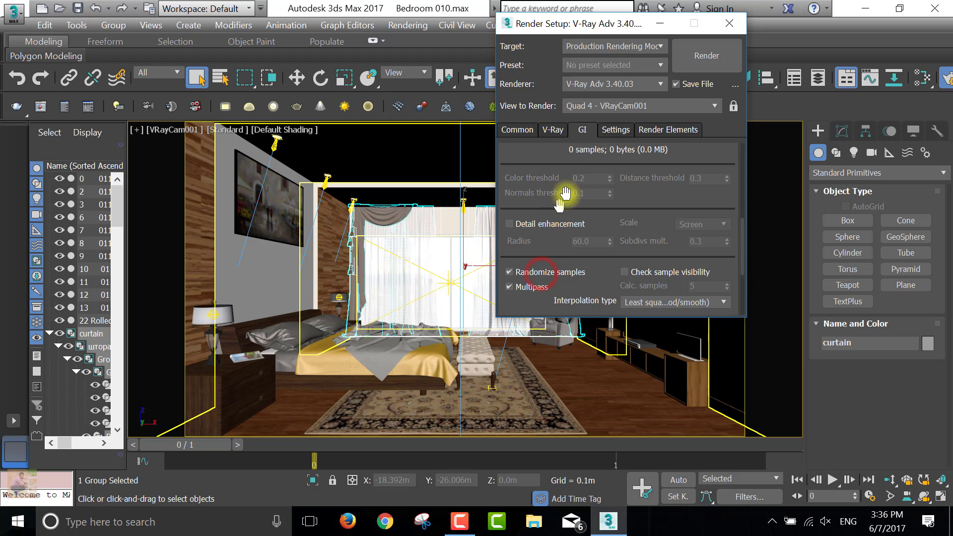
left_click_drag(744, 237, 734, 289)
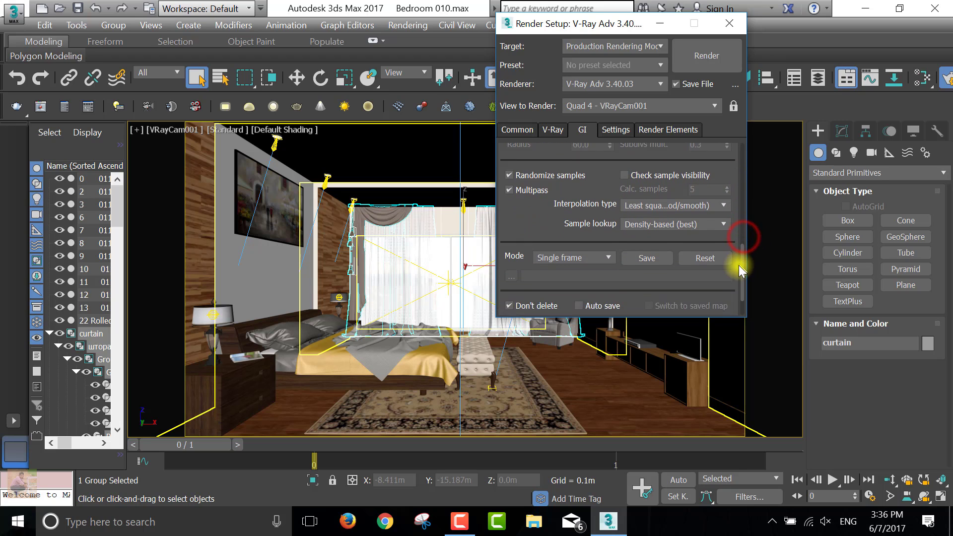
left_click(541, 290)
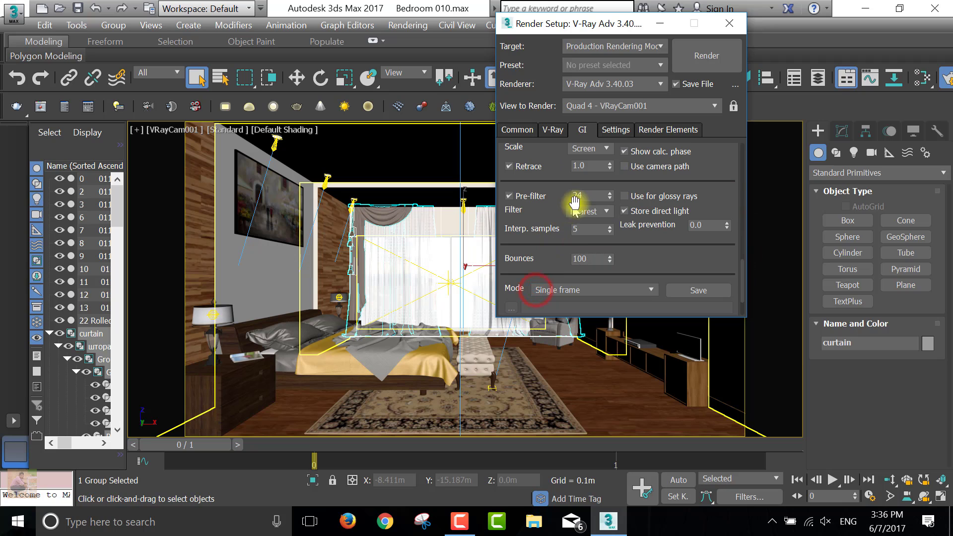
- Set Light cache Subdivs to 1500 and expand the Caustics settings
mouse_move(741, 270)
left_mouse_down()
mouse_move(740, 286)
mouse_move(740, 258)
left_mouse_up()
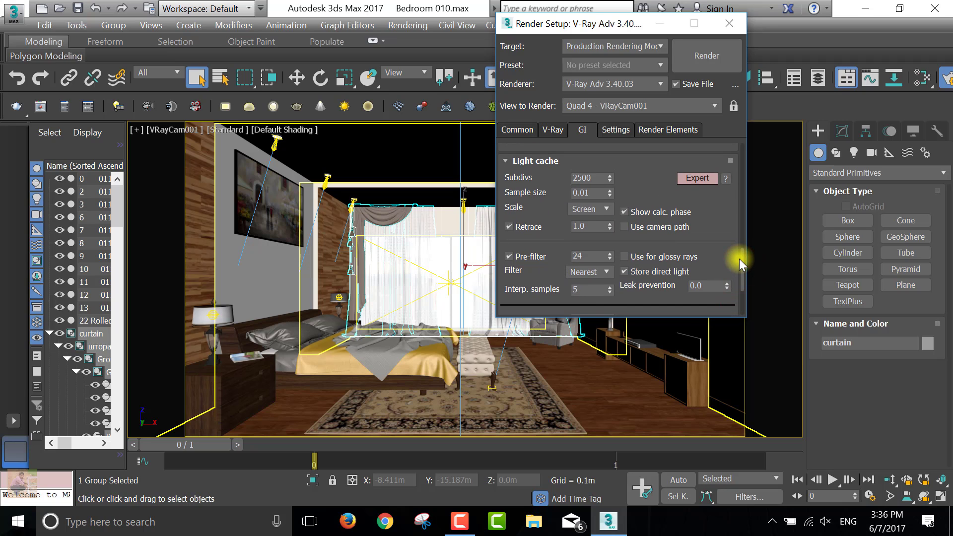
left_click(583, 177)
type("1500")
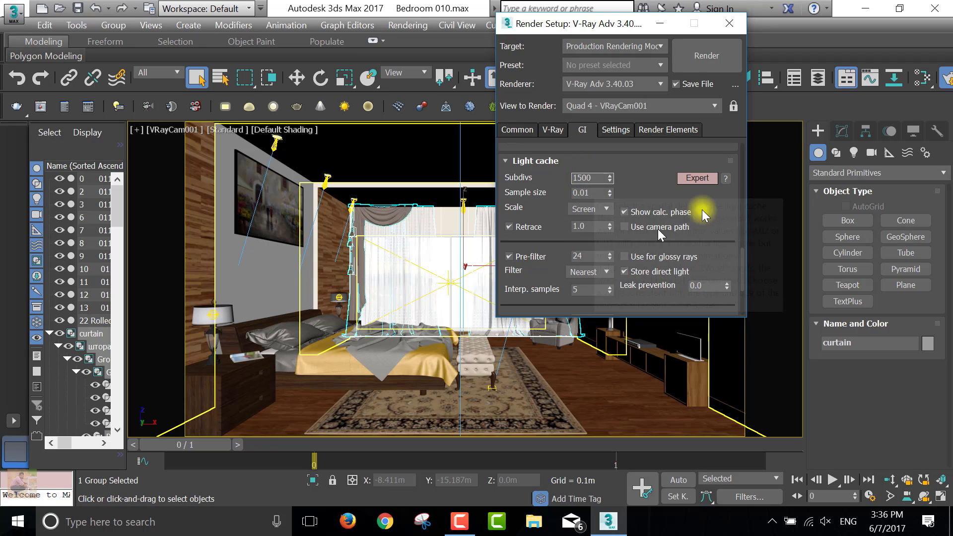
left_click_drag(741, 263, 746, 278)
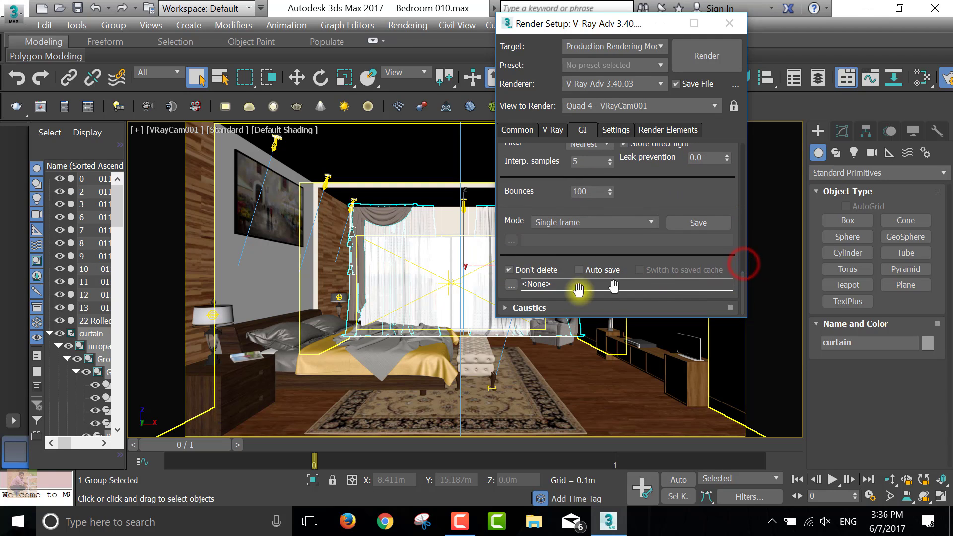
left_click(509, 306)
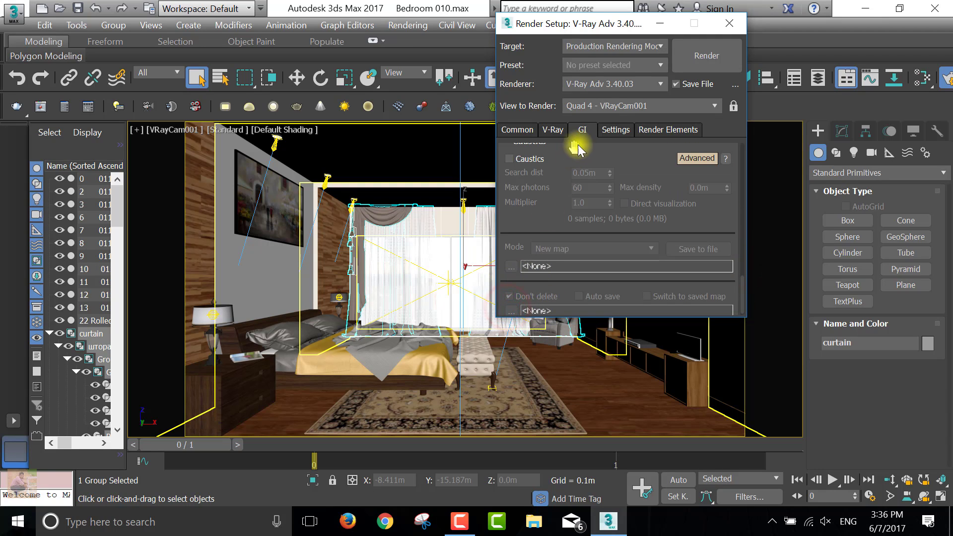
left_click(614, 130)
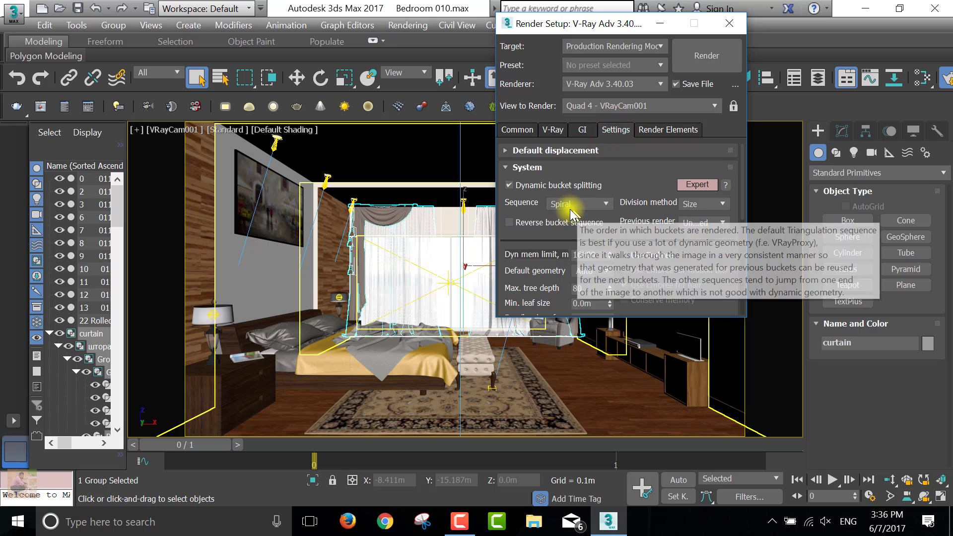
- Review the V-Ray render elements list with its name column widened to show full names
left_click(651, 131)
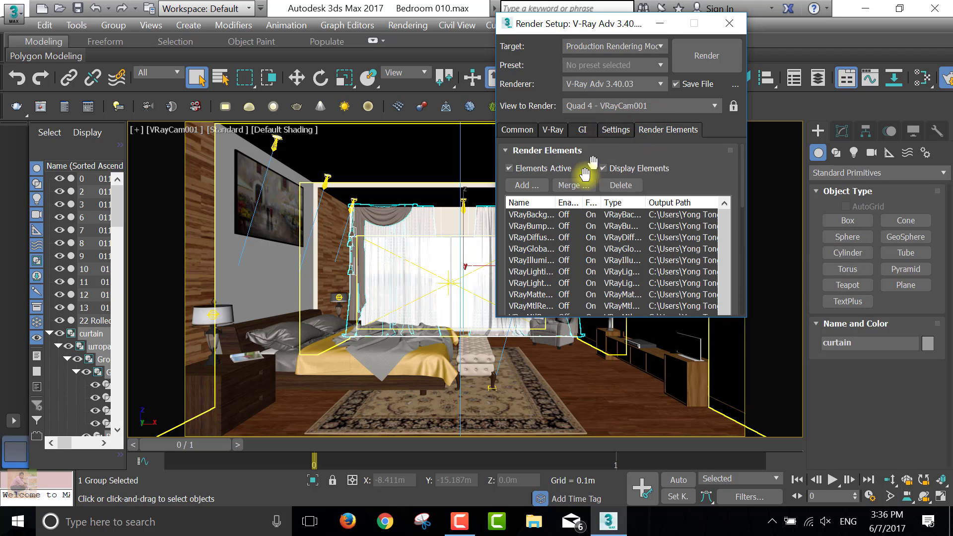
left_click_drag(554, 203, 622, 215)
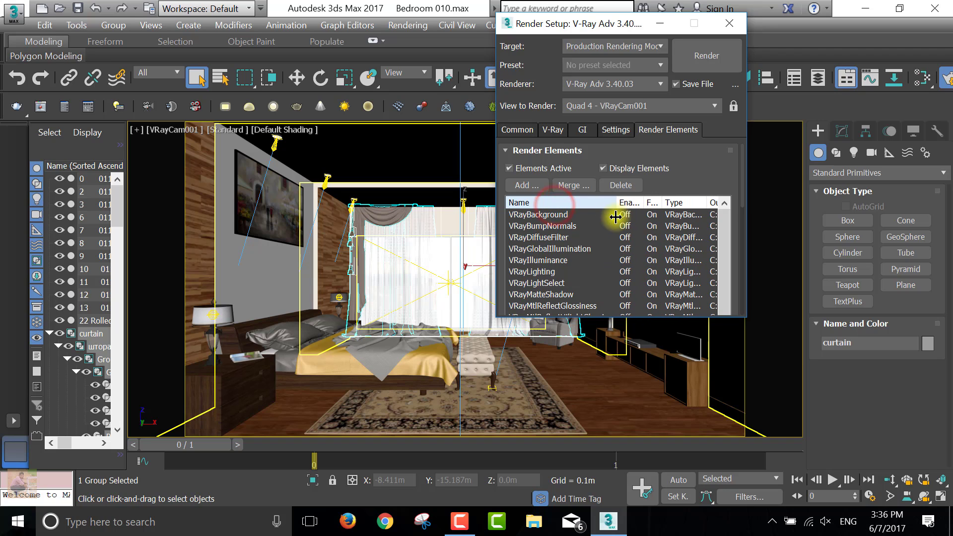
mouse_move(723, 232)
left_mouse_down()
mouse_move(726, 253)
mouse_move(710, 220)
left_mouse_up()
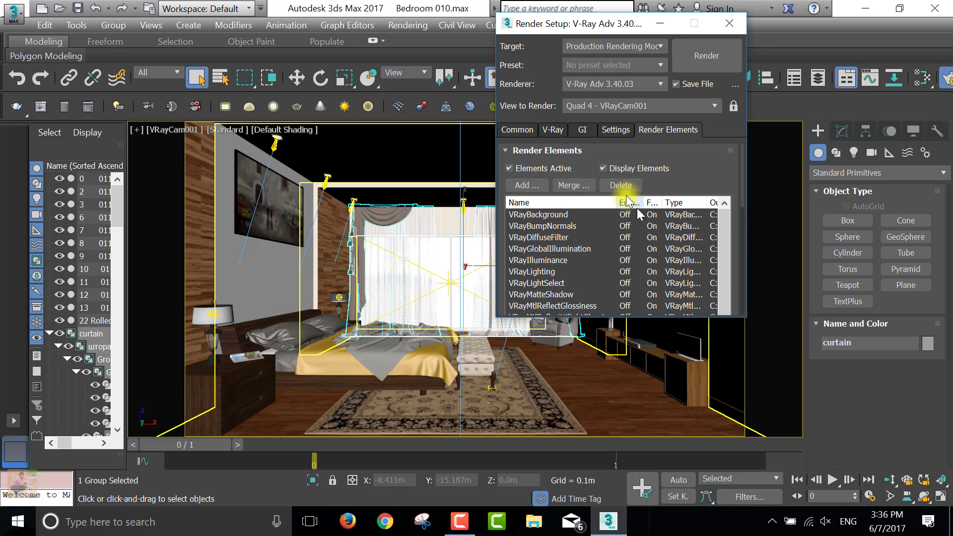
- Return Render Setup to the Common Parameters for a single-frame VRayCam001 render
left_click(614, 130)
left_click(553, 130)
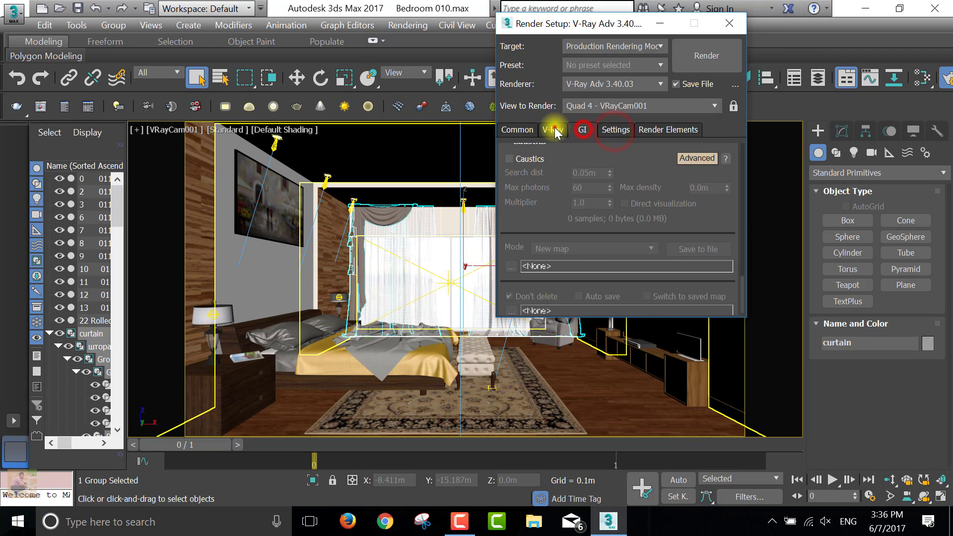
left_click(522, 130)
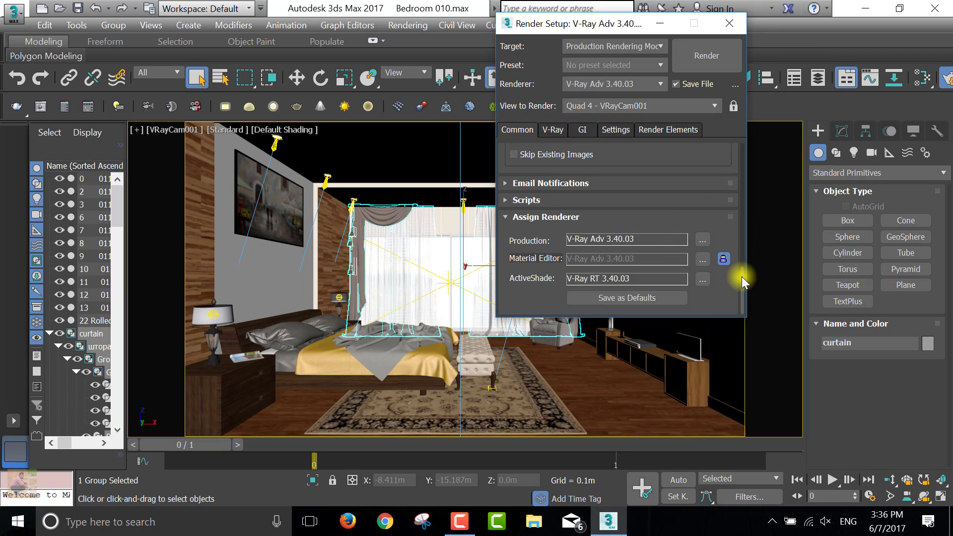
left_click_drag(742, 276, 738, 141)
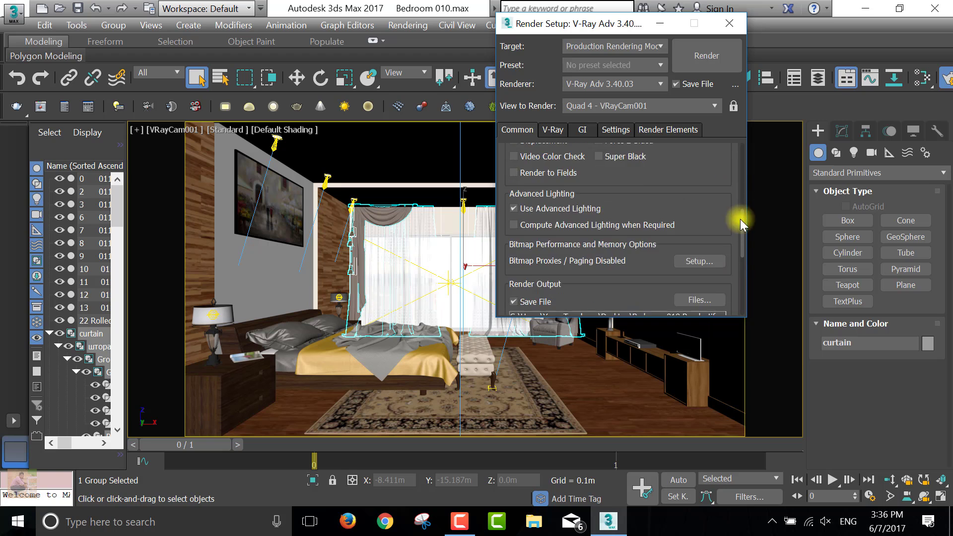
left_click(702, 58)
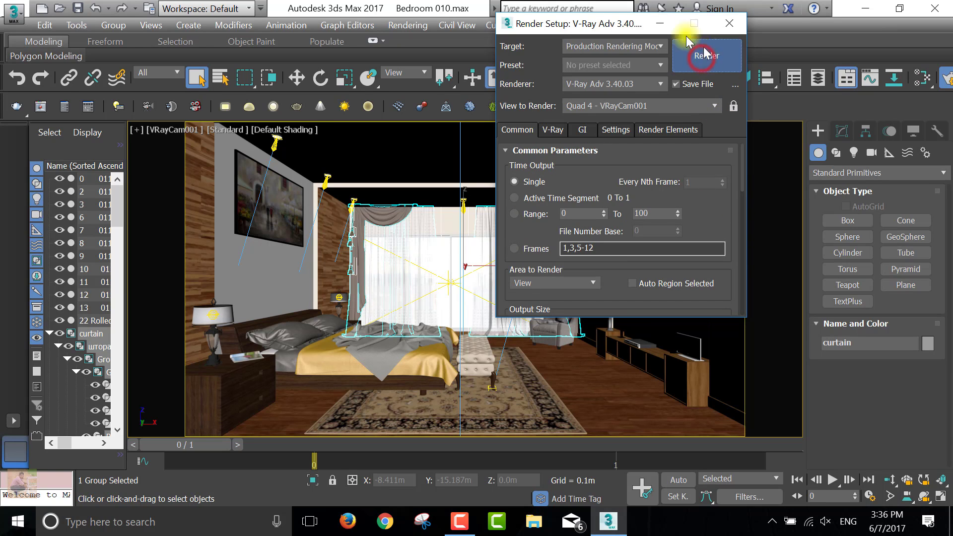
- Render the VRayCam001 bedroom view at 1280x720 in V-Ray, dismissing a Wi-Fi pop-up
left_click_drag(593, 23, 849, 12)
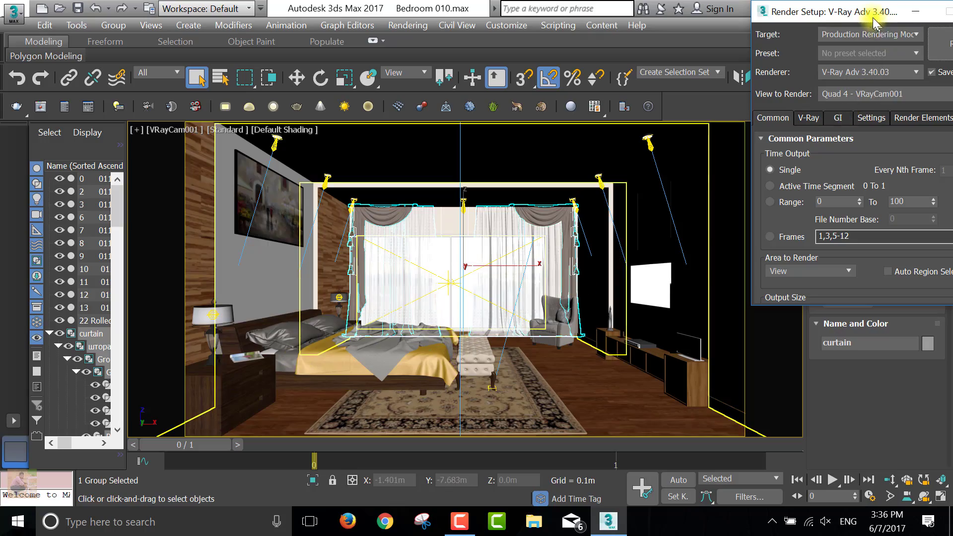
mouse_move(869, 15)
left_mouse_down()
mouse_move(558, 51)
mouse_move(755, 109)
left_mouse_up()
left_click(824, 139)
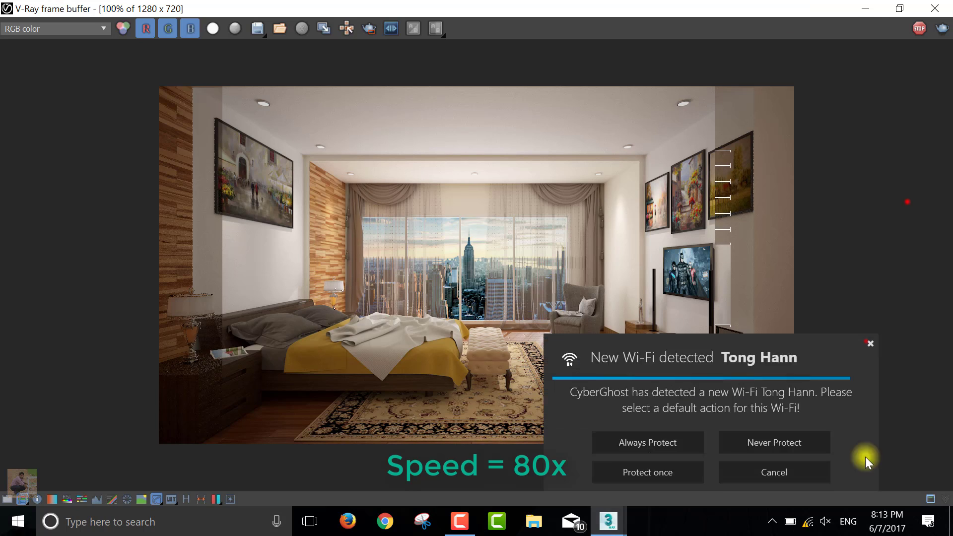
left_click(866, 341)
left_click(907, 202)
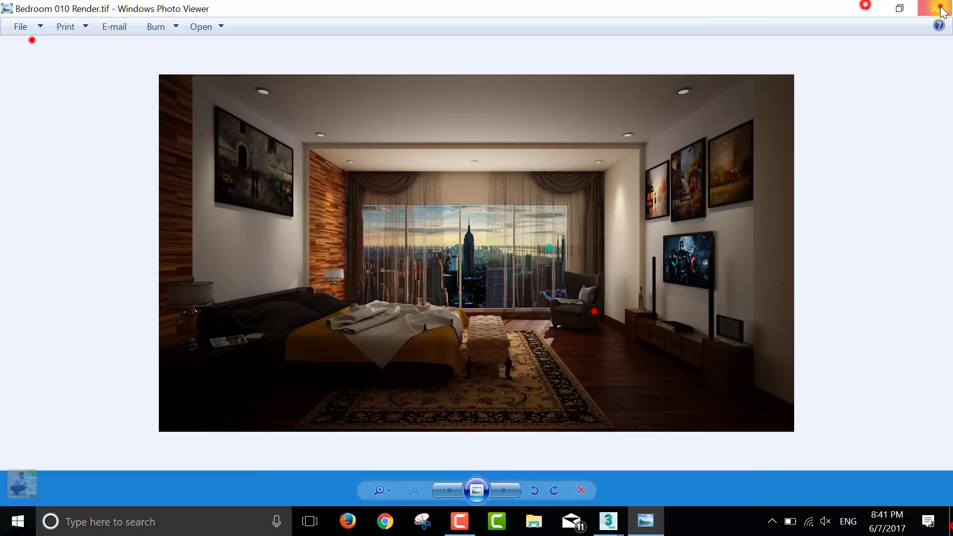
- Close the V-Ray frame buffer, refresh the desktop twice, and launch Photoshop CC 2017
left_click(940, 9)
right_click(586, 67)
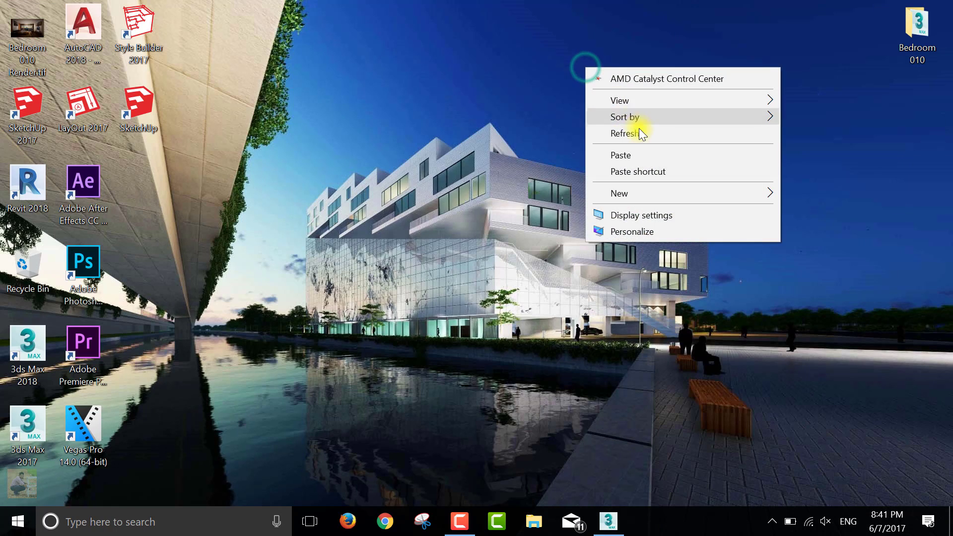
left_click(641, 132)
right_click(642, 132)
left_click(675, 190)
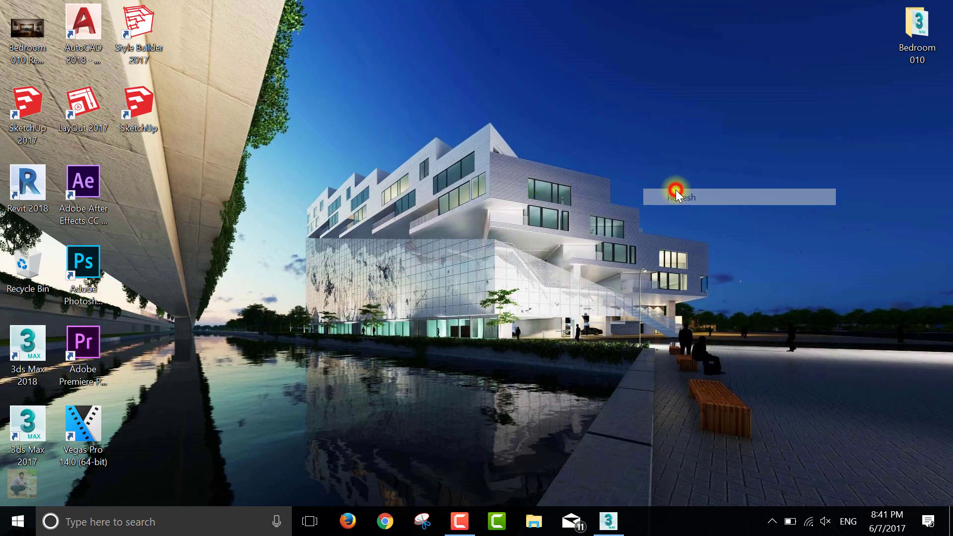
left_click(88, 271)
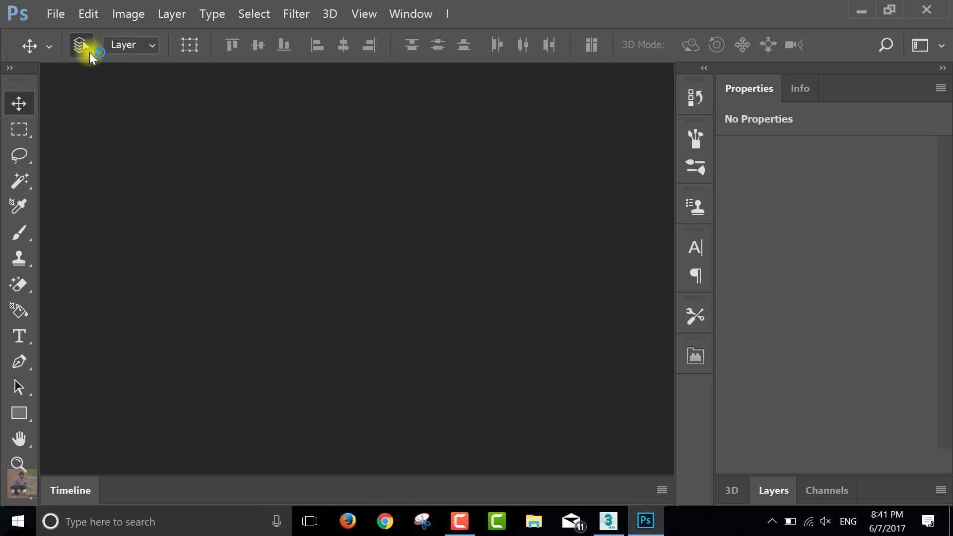
- Open Bedroom 010 Render.tif from the Desktop using the Camera Raw format
left_click(60, 15)
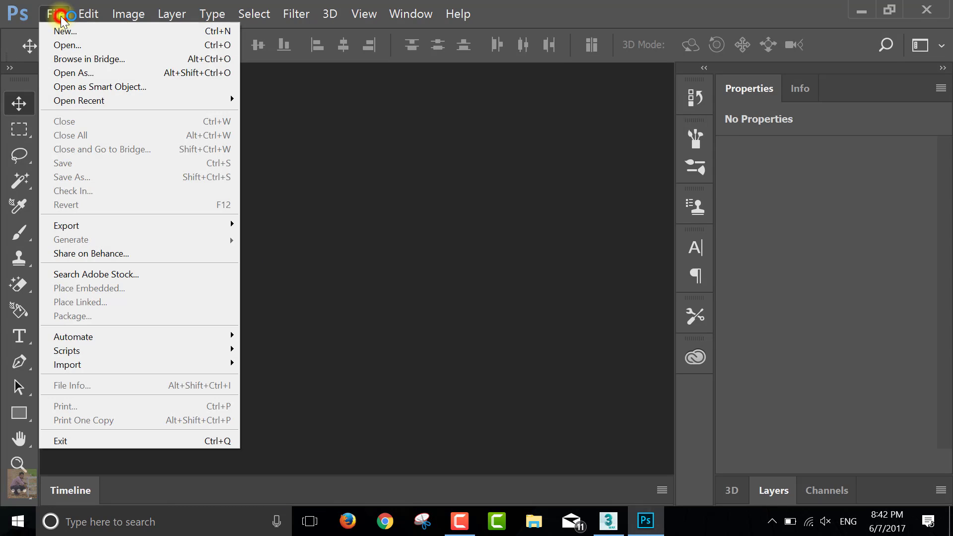
left_click(132, 85)
left_click(454, 11)
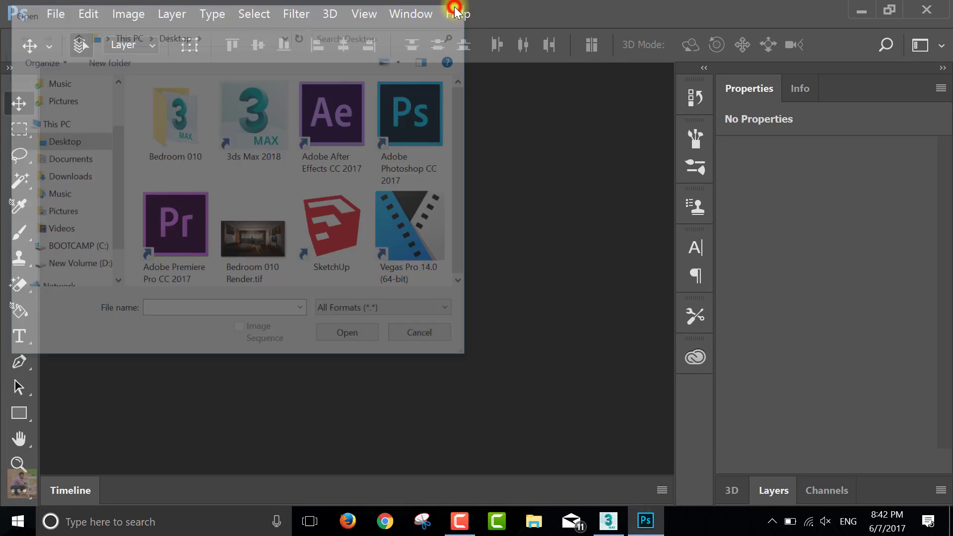
left_click(58, 15)
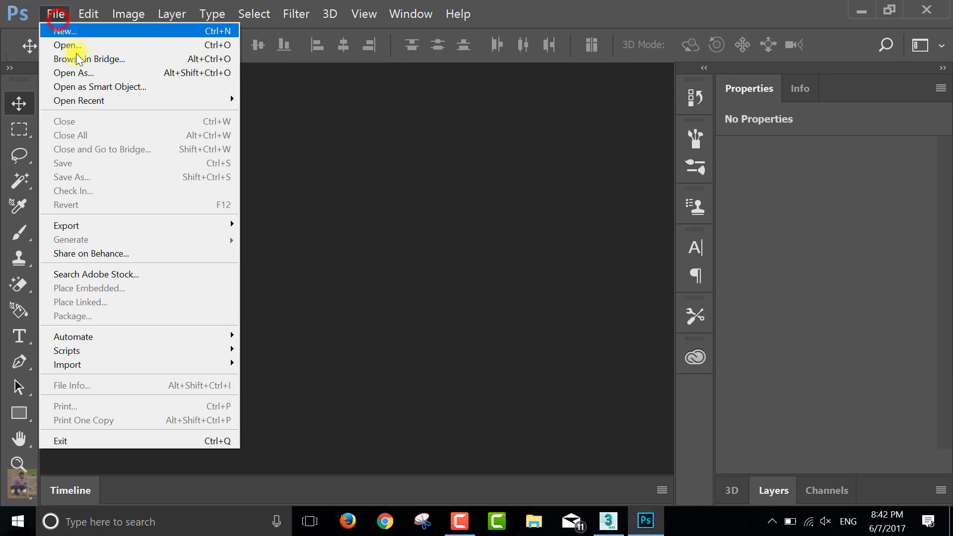
left_click(105, 79)
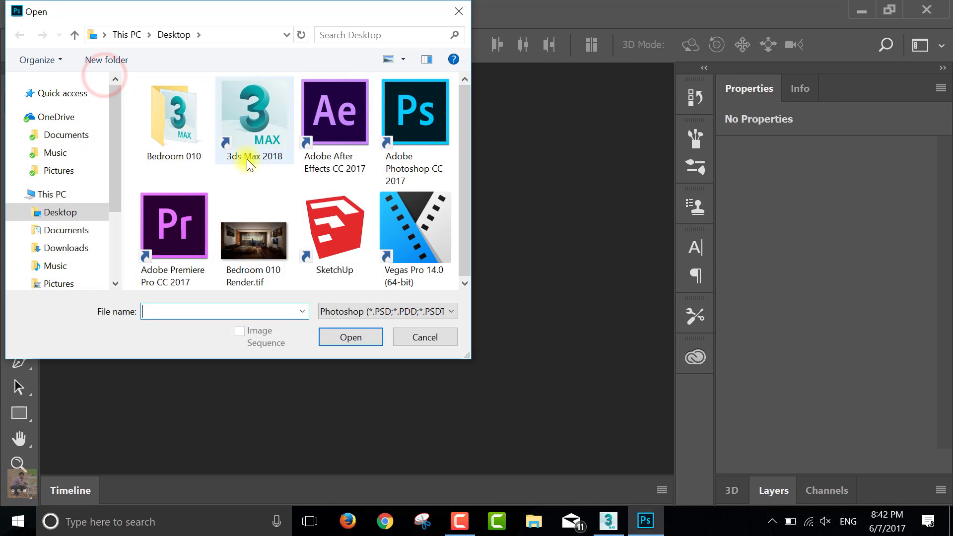
left_click(278, 242)
left_click(362, 313)
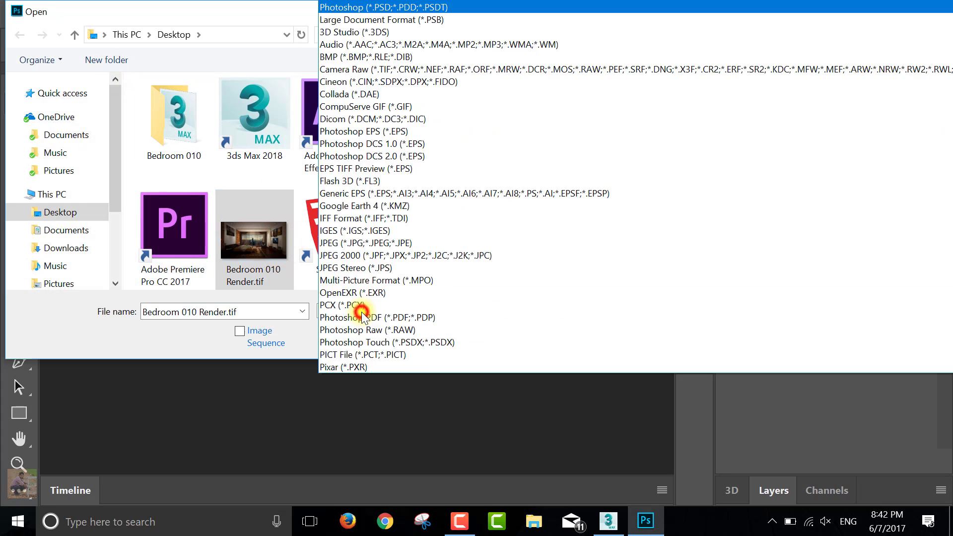
left_click(405, 70)
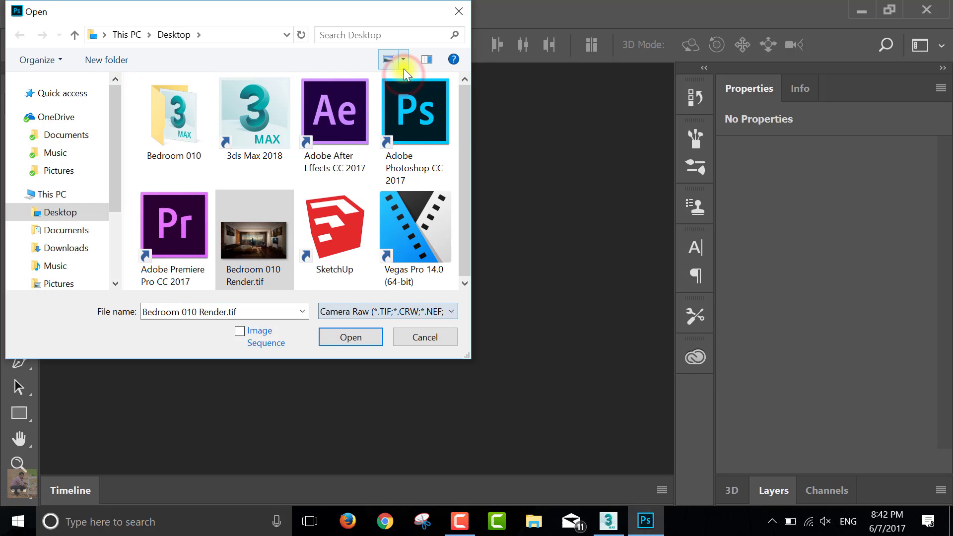
left_click(342, 340)
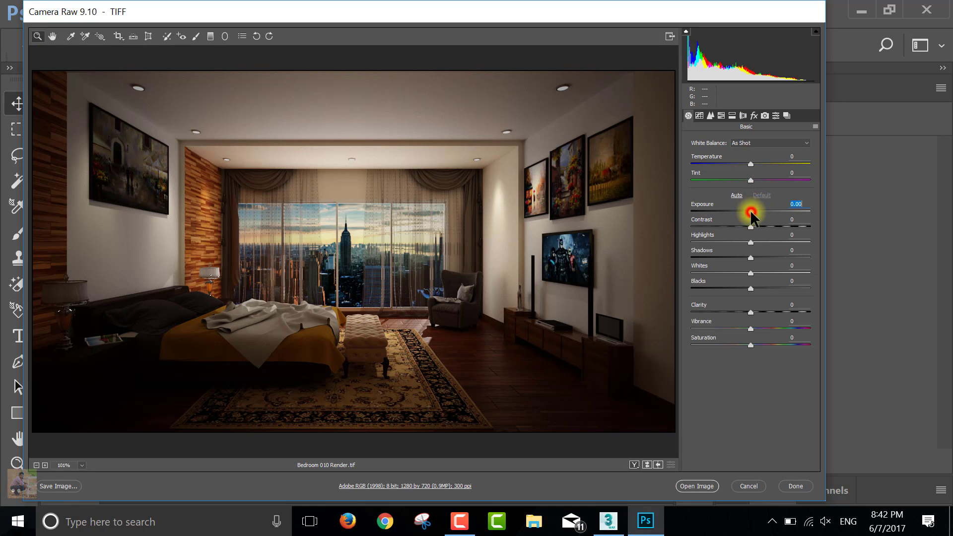
- Apply Exposure +1.55, cooler white balance, lower contrast, lifted shadows and blacks, then open the image
left_click_drag(751, 210, 768, 211)
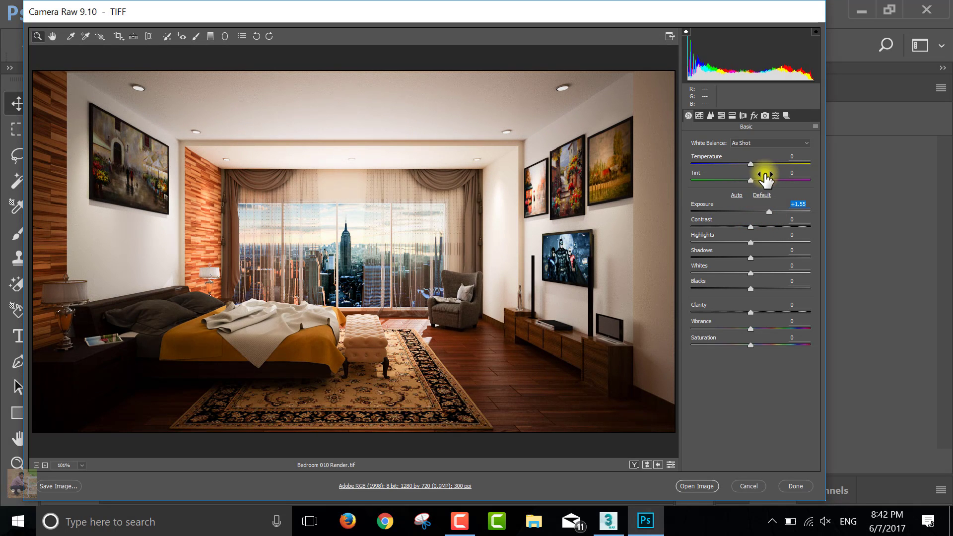
left_click(751, 165)
mouse_move(752, 165)
left_mouse_down()
mouse_move(743, 165)
mouse_move(743, 181)
left_mouse_up()
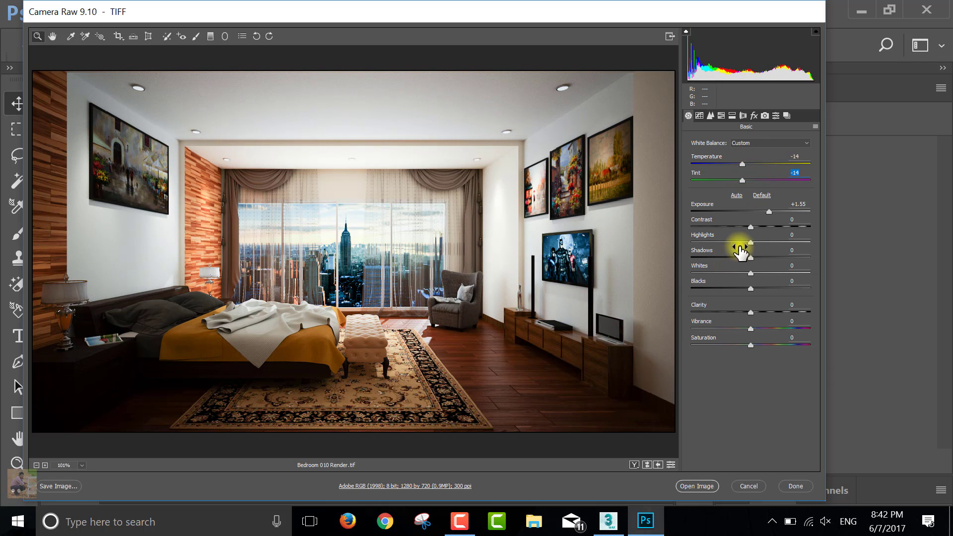
mouse_move(751, 228)
left_mouse_down()
mouse_move(786, 227)
mouse_move(719, 241)
mouse_move(769, 248)
mouse_move(732, 261)
mouse_move(820, 258)
mouse_move(797, 262)
left_mouse_up()
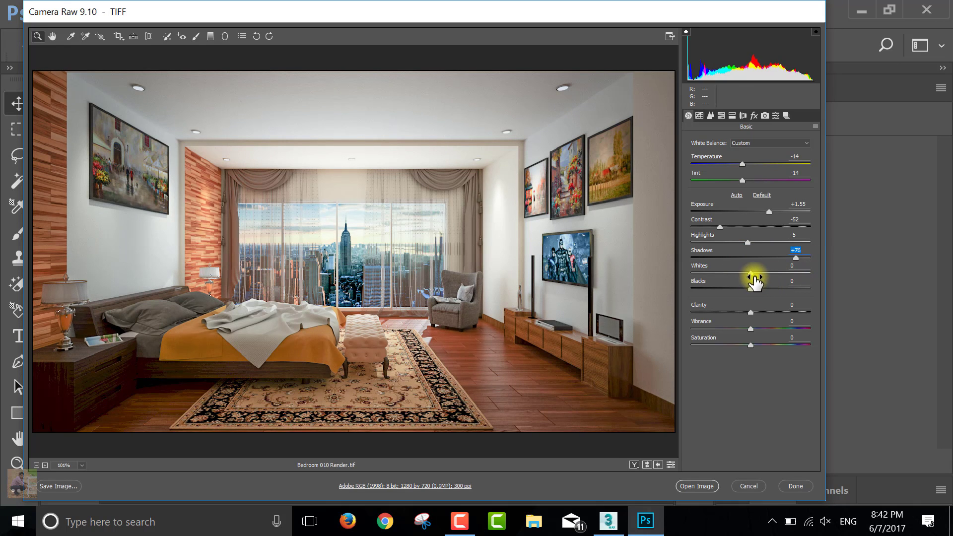
mouse_move(754, 275)
left_mouse_down()
mouse_move(734, 274)
mouse_move(788, 289)
mouse_move(779, 295)
mouse_move(790, 311)
mouse_move(783, 327)
mouse_move(797, 332)
mouse_move(778, 327)
left_mouse_up()
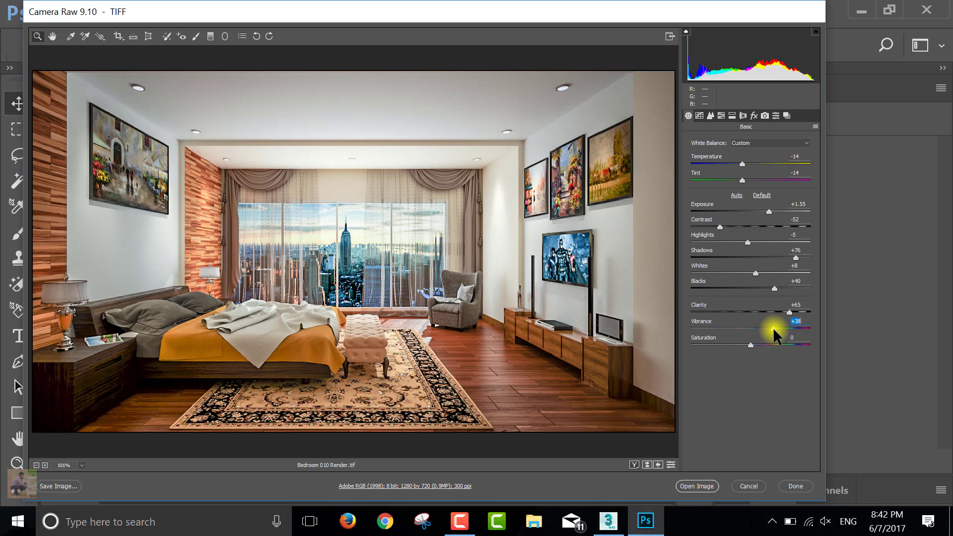
left_click(695, 479)
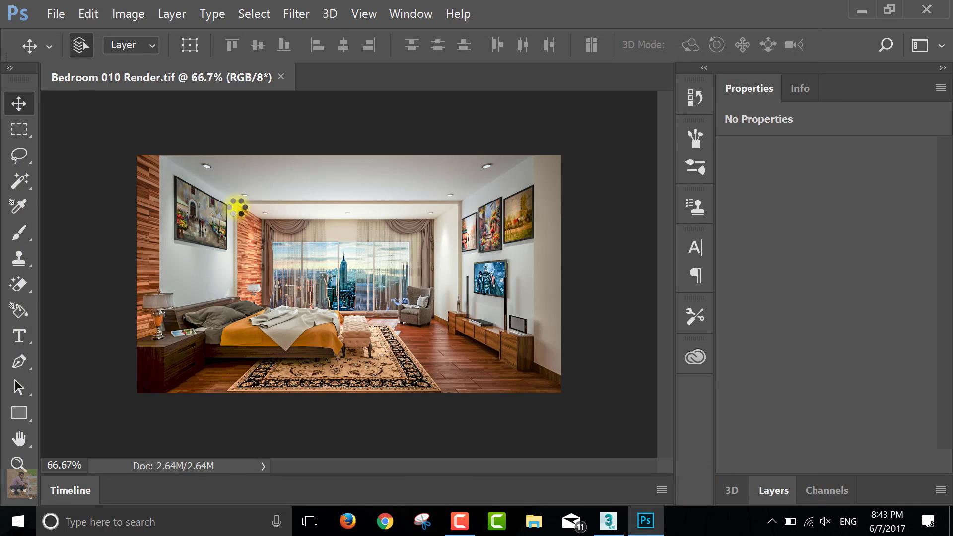
- Save the image as Bedroom 010 Render.png with default PNG options and minimize Photoshop
left_click(56, 14)
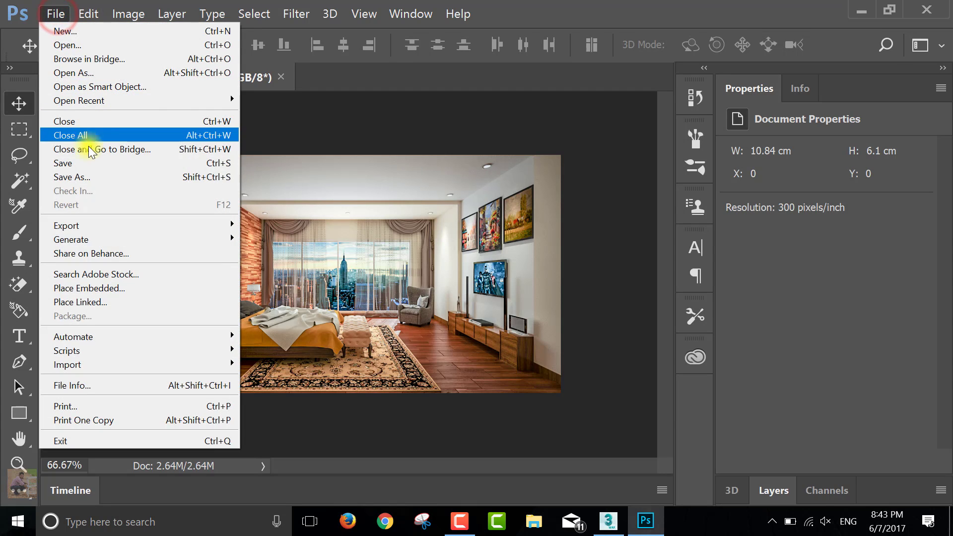
left_click(89, 177)
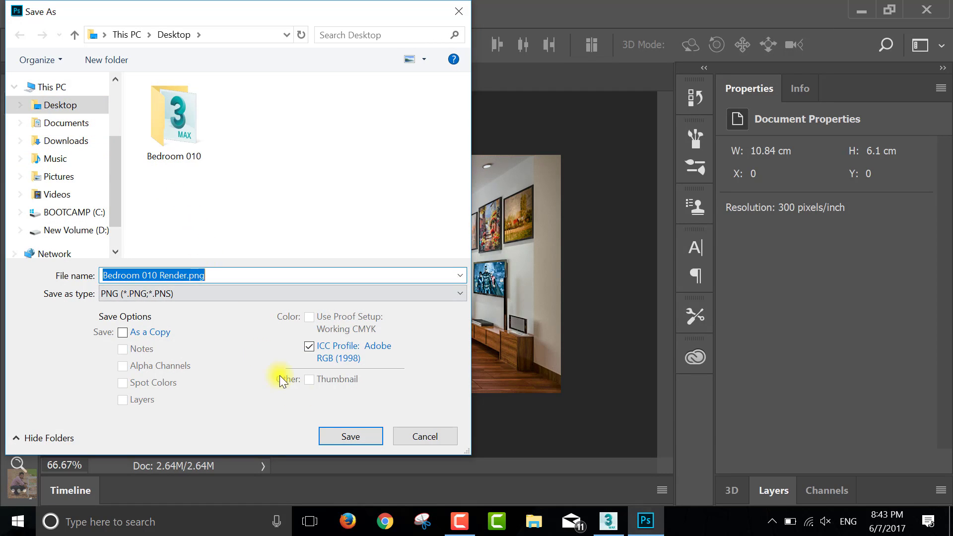
left_click(340, 430)
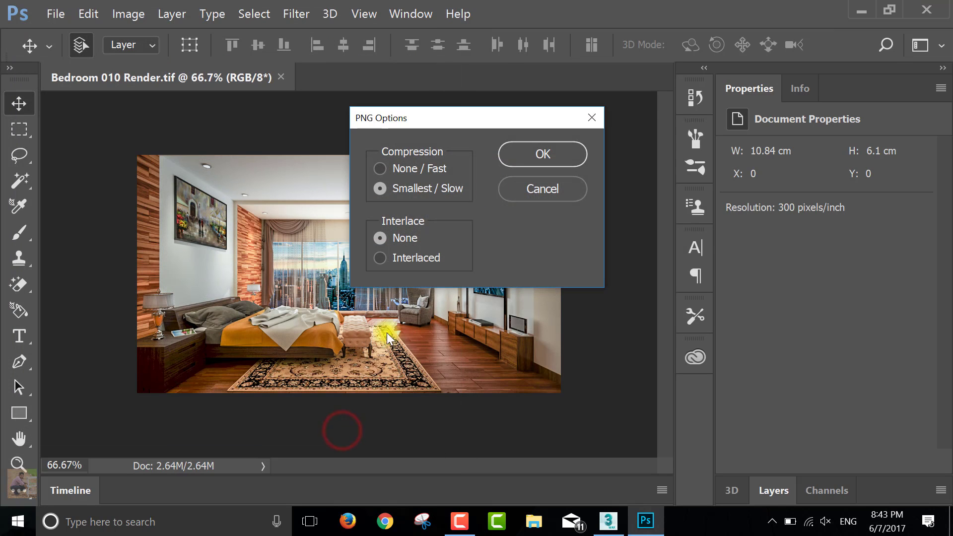
left_click(543, 154)
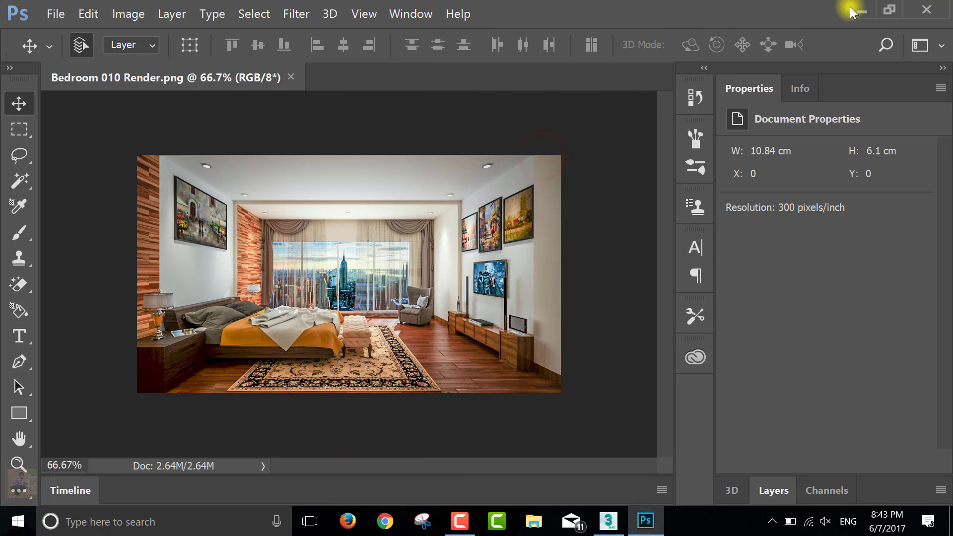
left_click(865, 11)
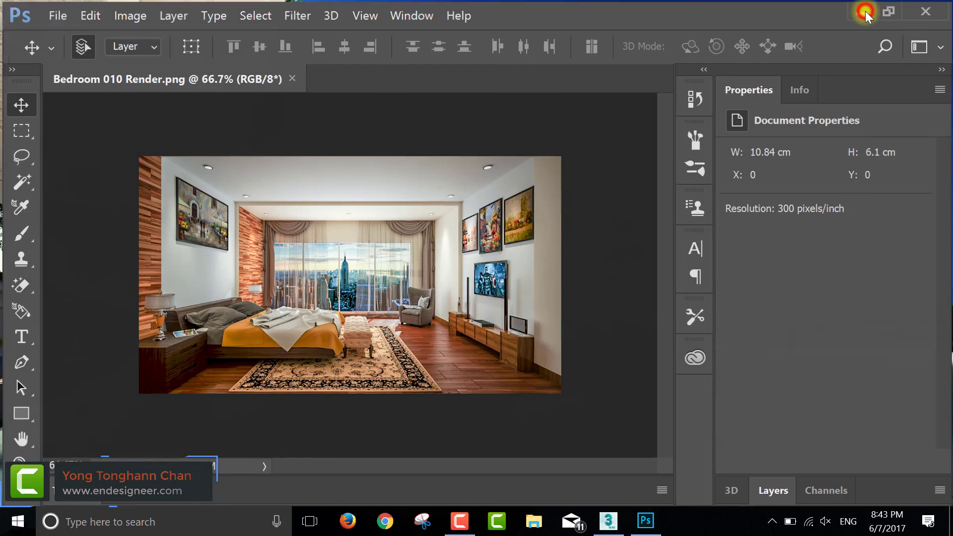
- Refresh the desktop and open Bedroom 010 Render.png full screen in Photos
right_click(535, 153)
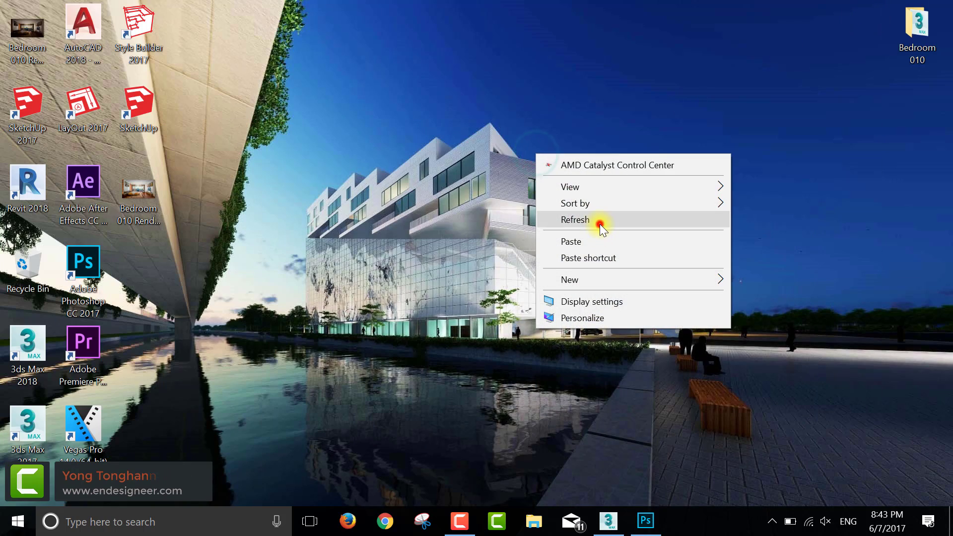
left_click(600, 224)
double_click(149, 193)
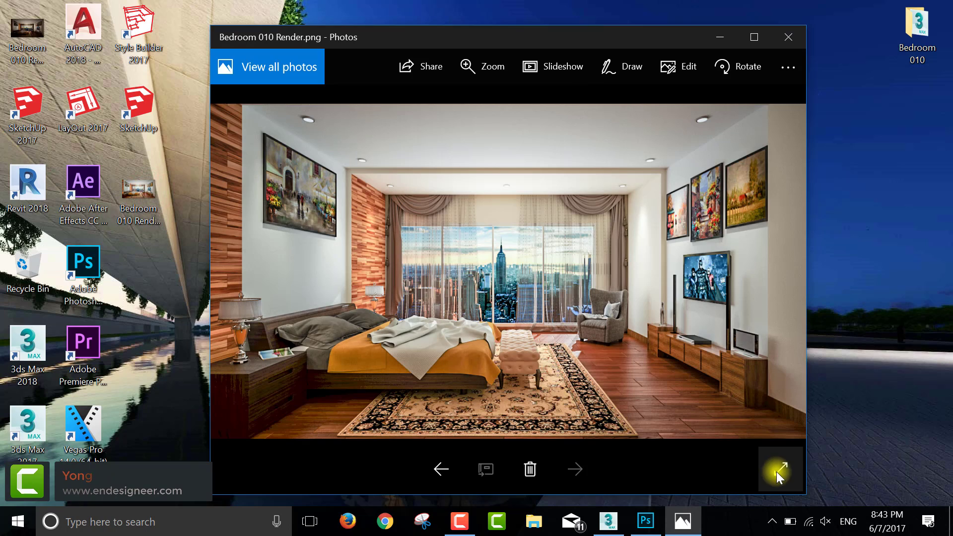
left_click(781, 468)
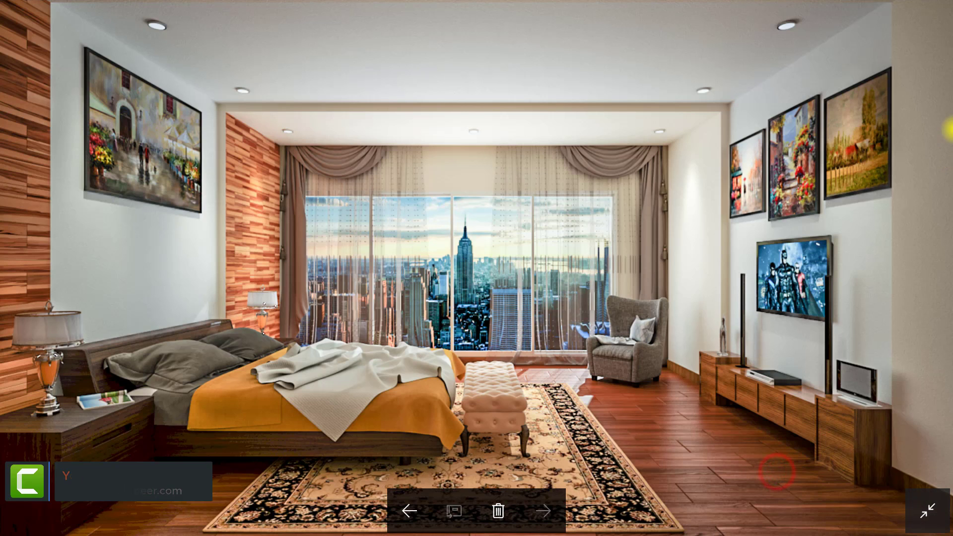